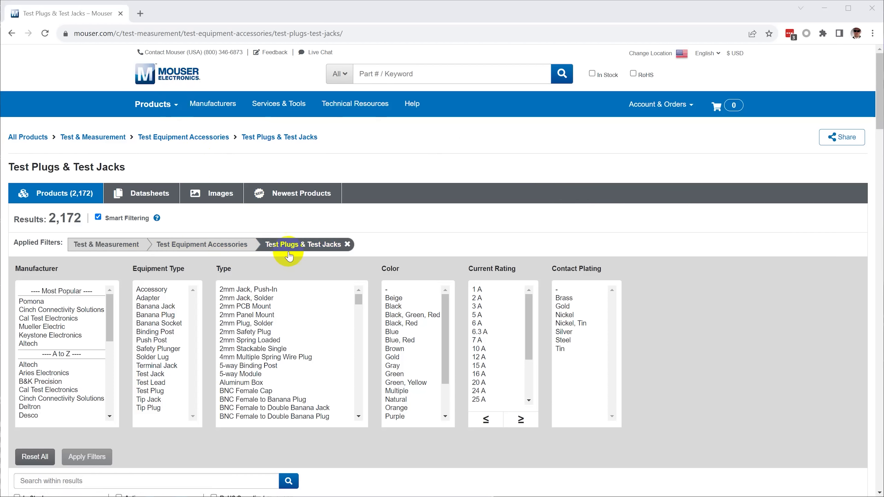
Filter the test plugs and test jacks by the equipment type Banana Jack
scroll(652, 298, "down", 15)
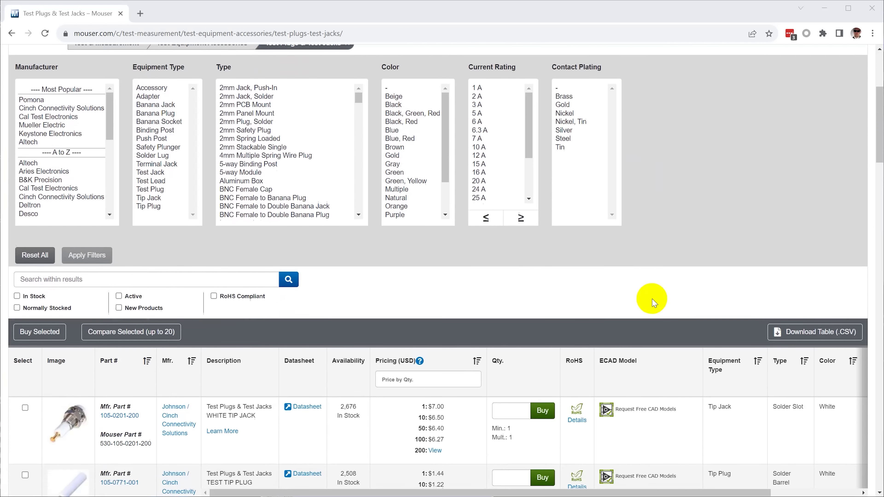
scroll(649, 301, "down", 15)
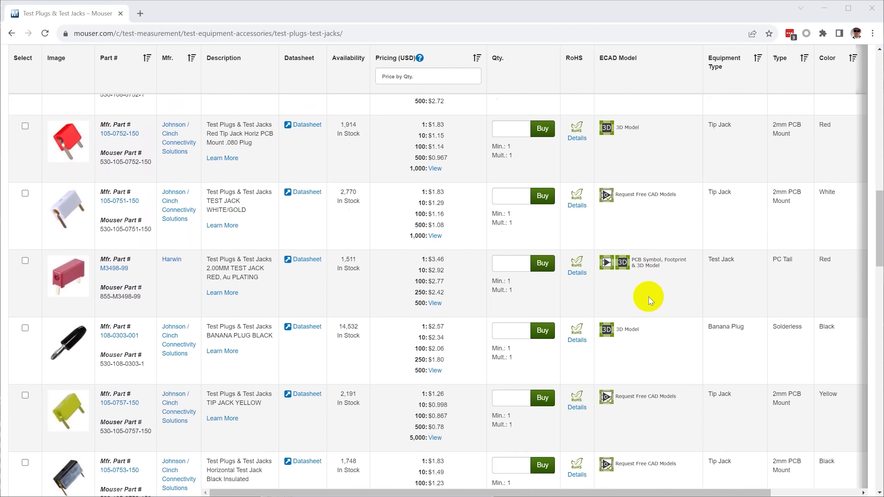
scroll(643, 299, "down", 12)
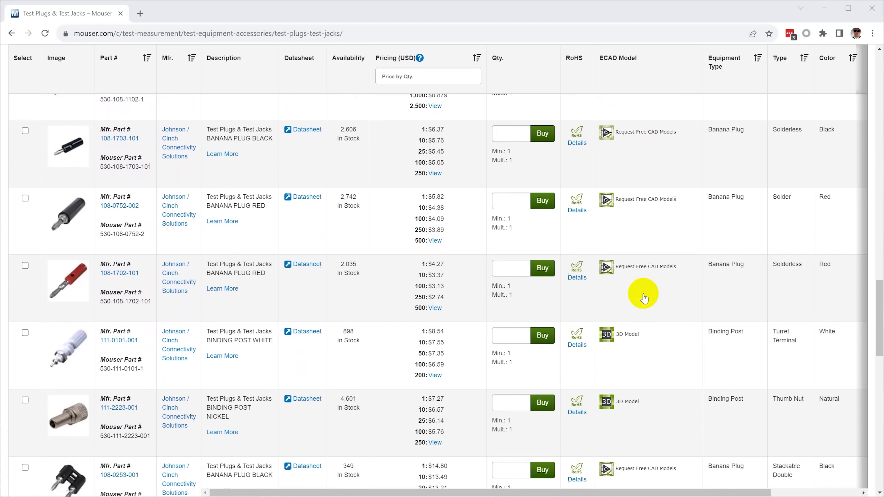
scroll(643, 299, "down", 10)
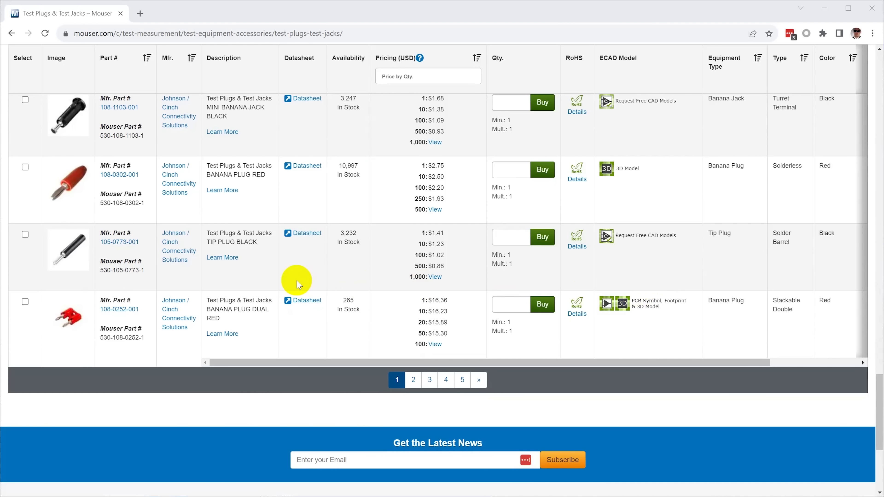
scroll(297, 284, "up", 20)
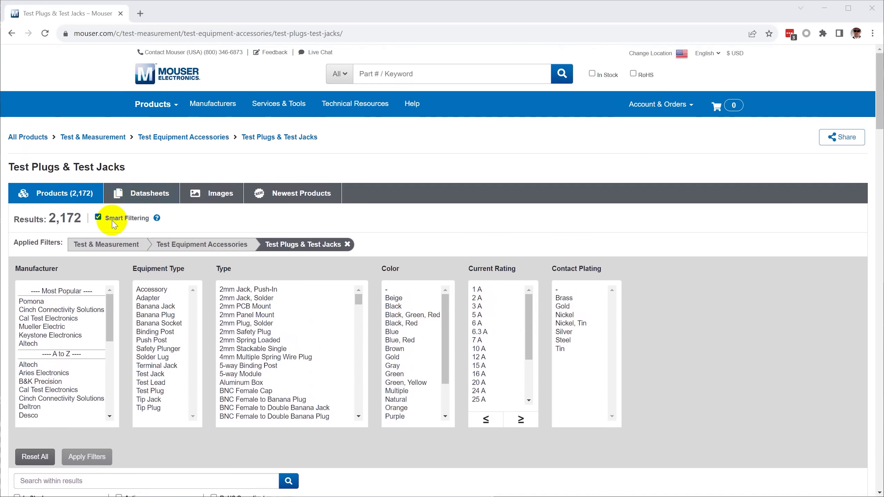
left_click(153, 306)
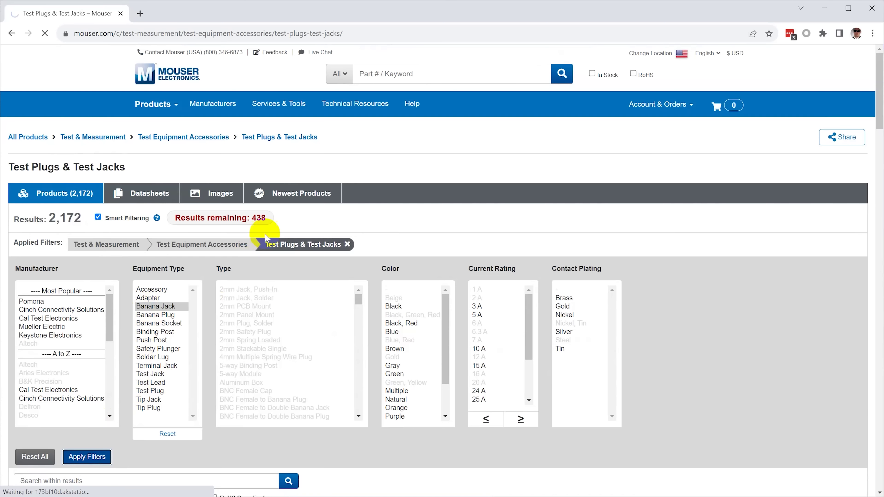
left_click(268, 220)
Browse the first two pages of banana jack results, comparing the connector styles, mounting types and prices
scroll(339, 273, "down", 12)
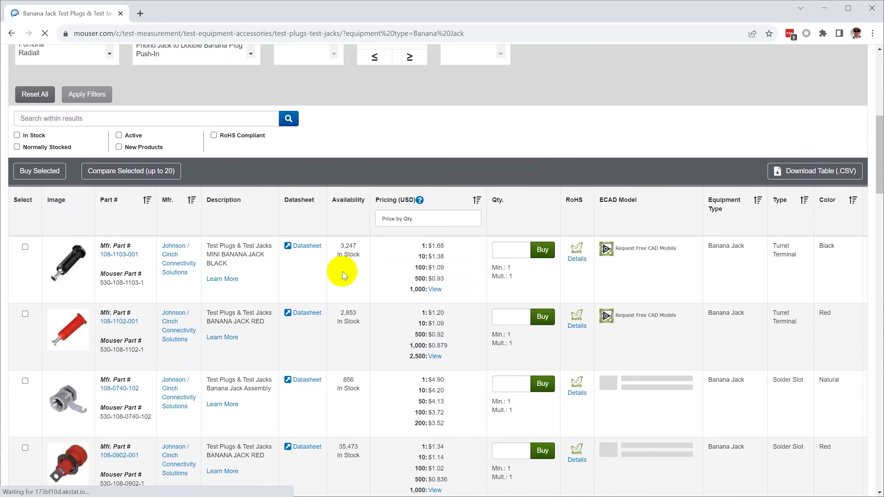
scroll(344, 275, "down", 1)
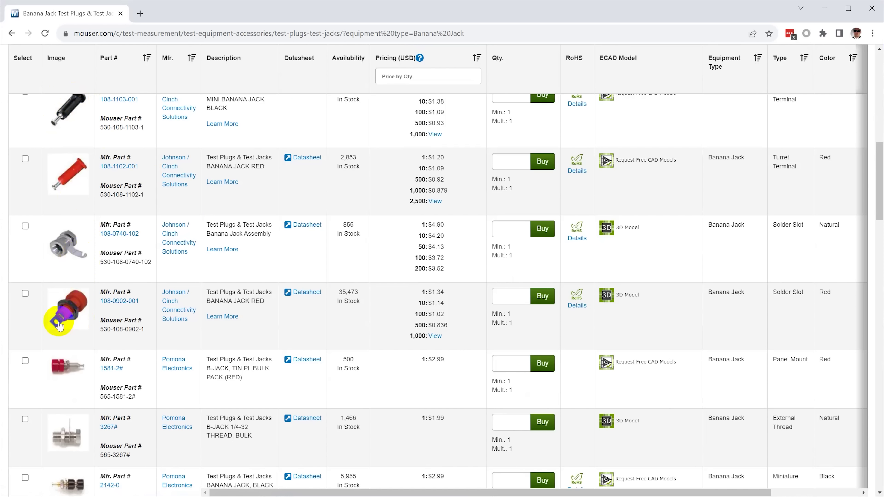
scroll(120, 324, "down", 10)
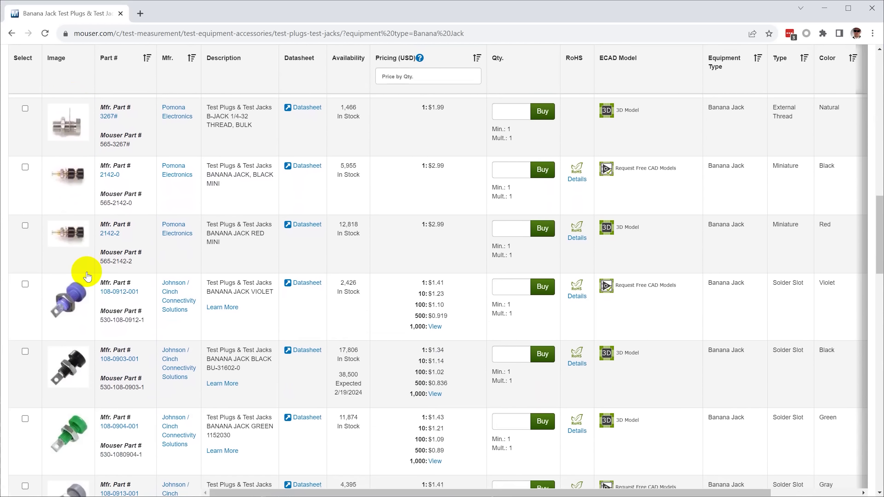
scroll(87, 277, "down", 10)
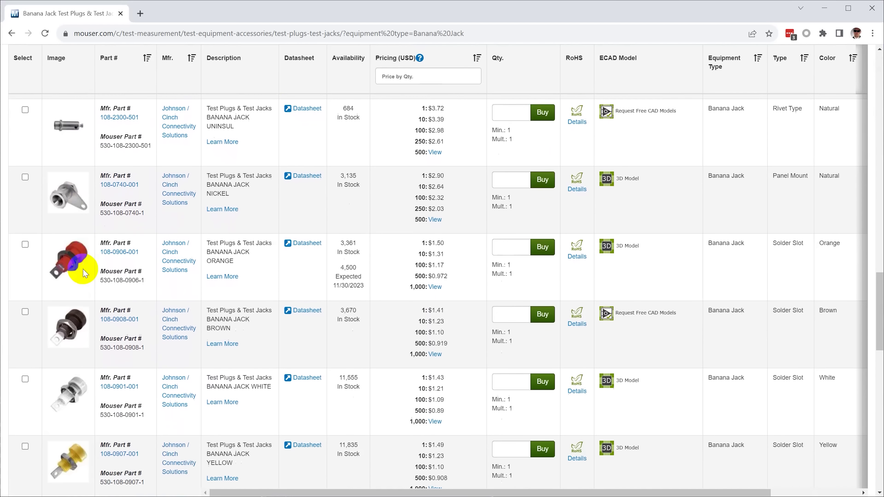
scroll(83, 275, "down", 15)
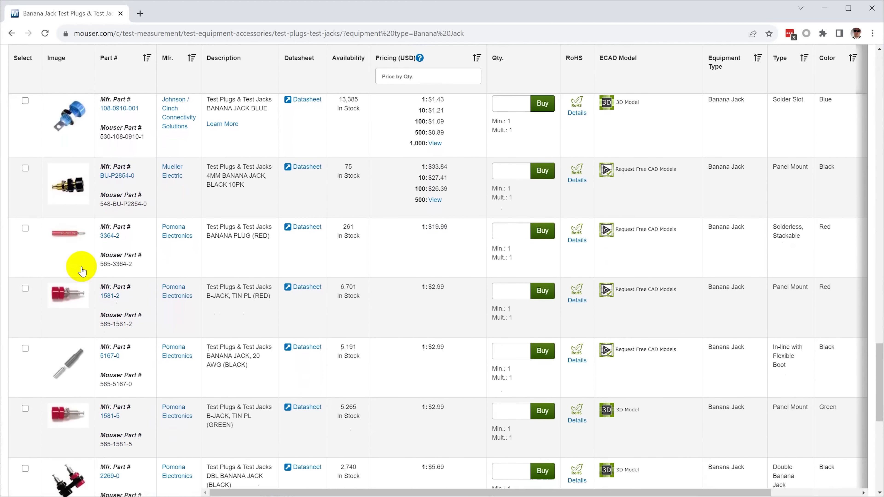
scroll(81, 271, "down", 2)
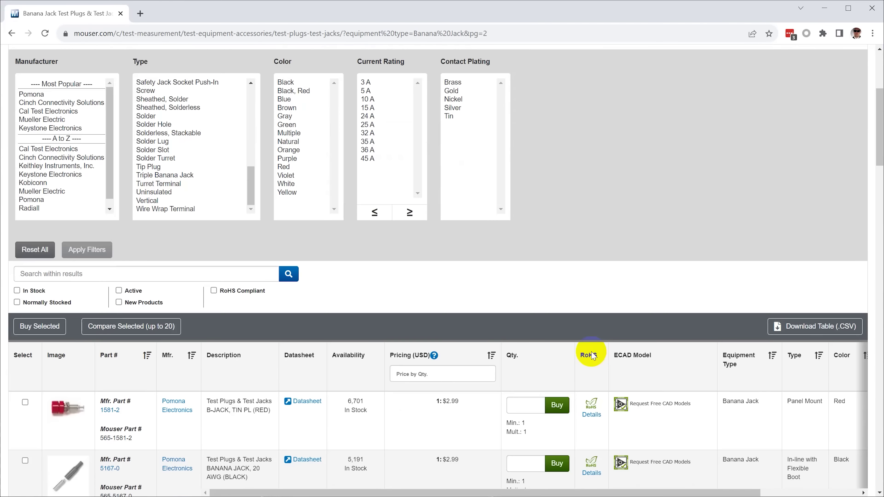
scroll(589, 353, "down", 8)
scroll(592, 353, "down", 15)
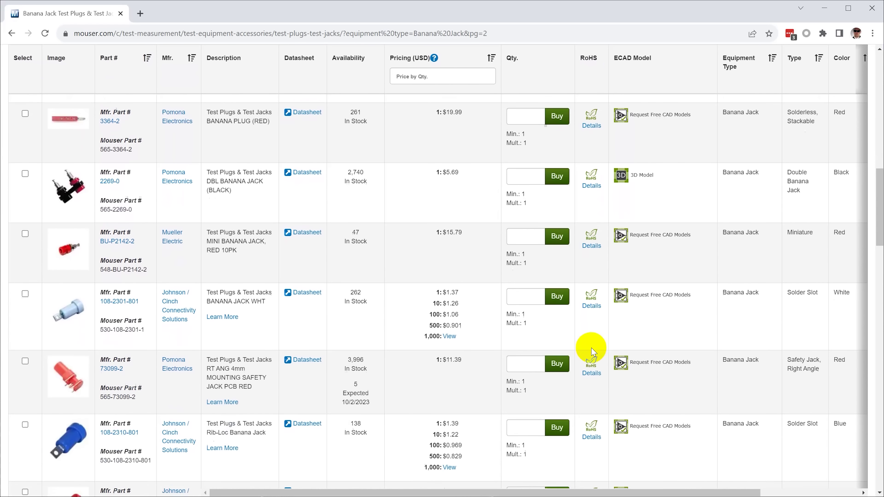
scroll(591, 348, "down", 10)
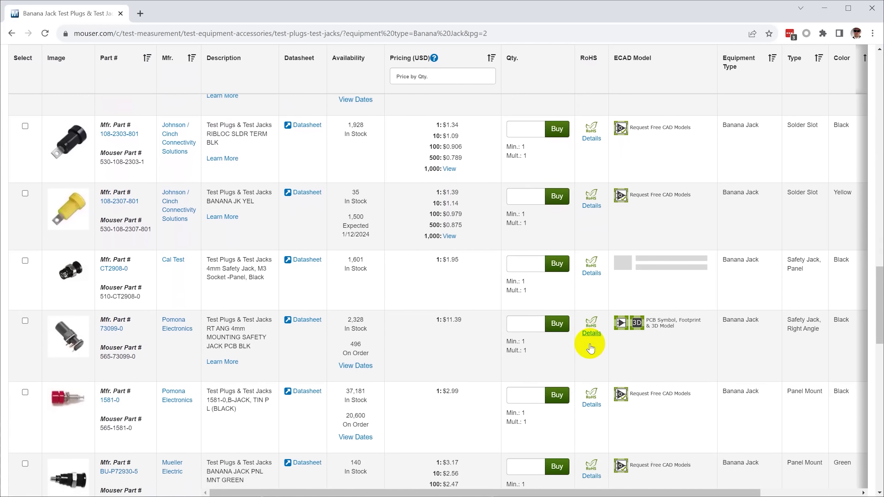
scroll(592, 347, "up", 9)
scroll(592, 348, "up", 1)
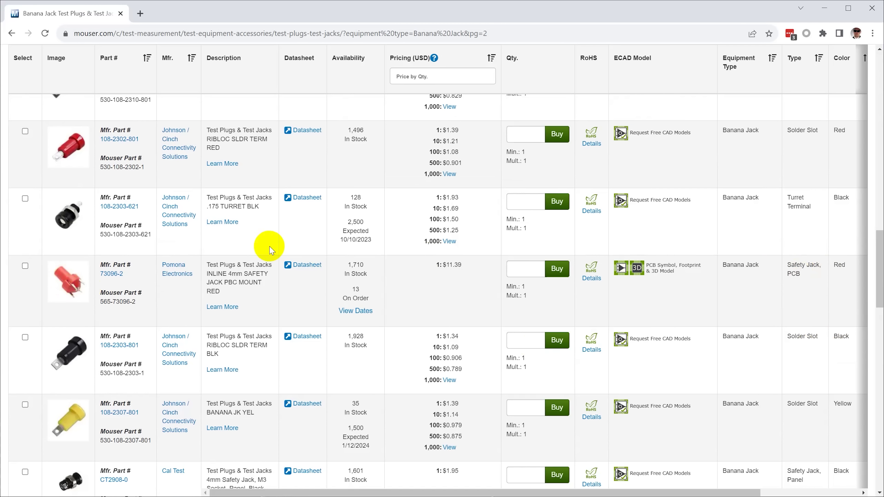
Narrow the banana jack results to the type "Safety Jack, PCB"
scroll(267, 244, "up", 20)
scroll(205, 296, "down", 2)
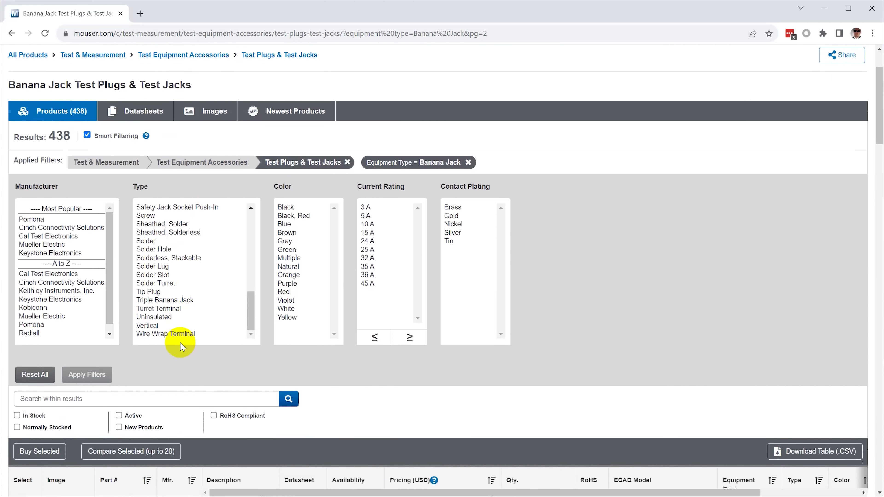
scroll(182, 272, "up", 5)
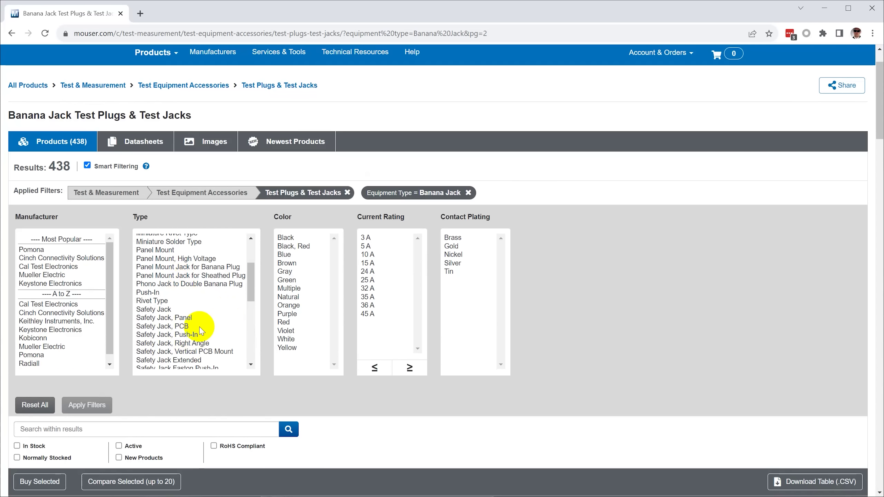
left_click(179, 327)
left_click(83, 404)
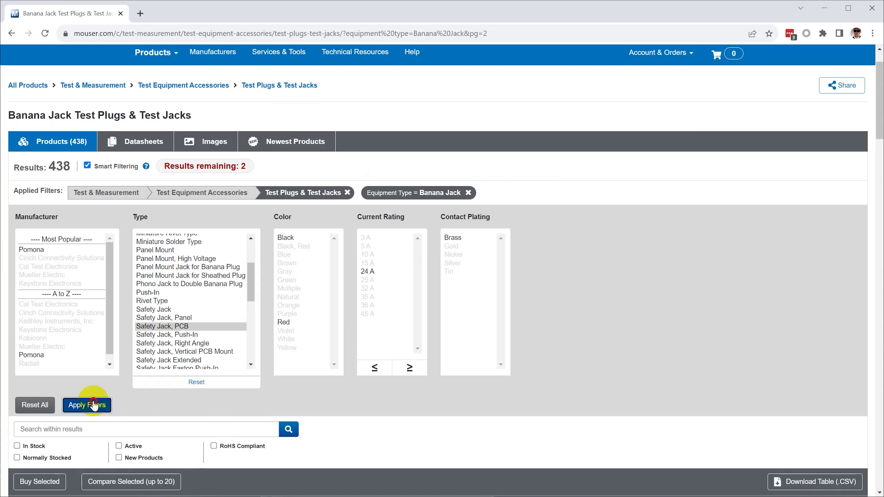
Open the red Pomona 73096-2 jack's product page in a separate tab and view its enlarged product image
scroll(246, 327, "down", 8)
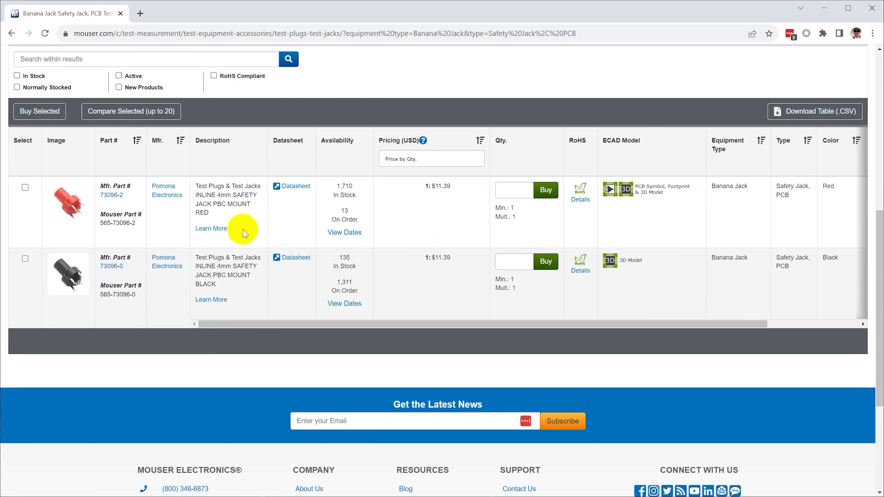
middle_click(111, 195)
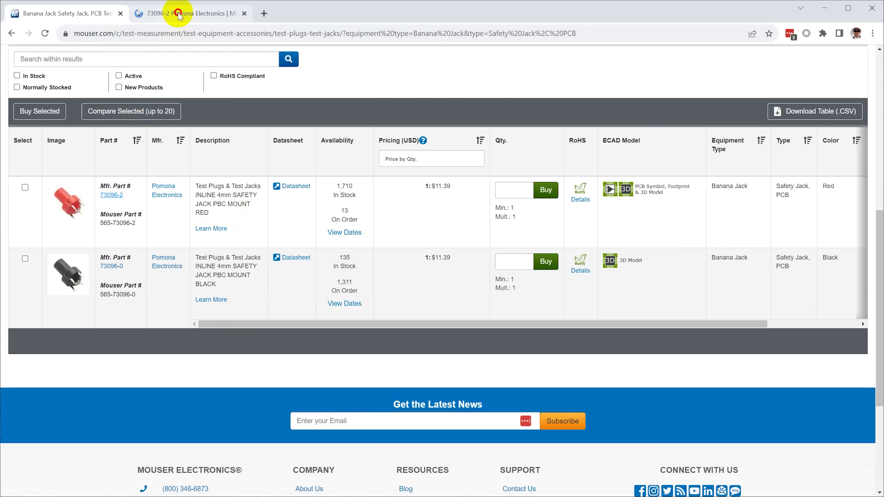
left_click(177, 14)
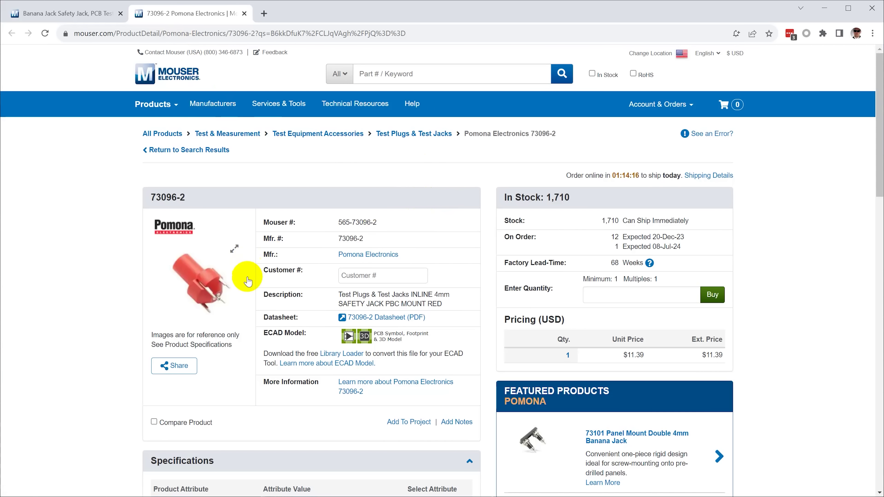
left_click(205, 272)
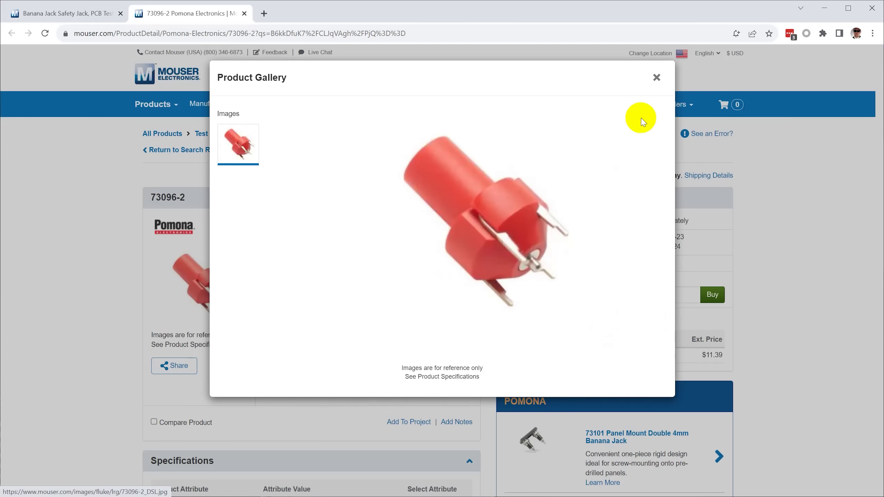
left_click(656, 77)
Review the red 73096-2 jack's specifications, including its current rating and contact plating
scroll(393, 252, "down", 8)
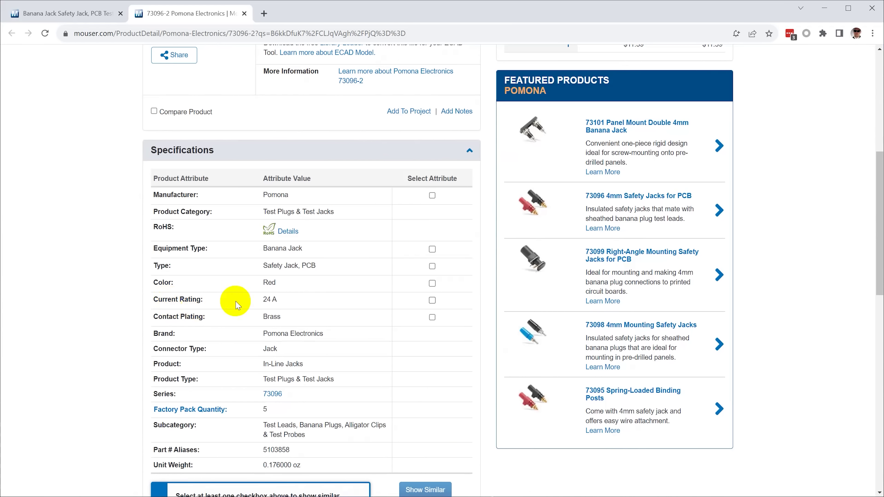
left_click_drag(259, 299, 290, 301)
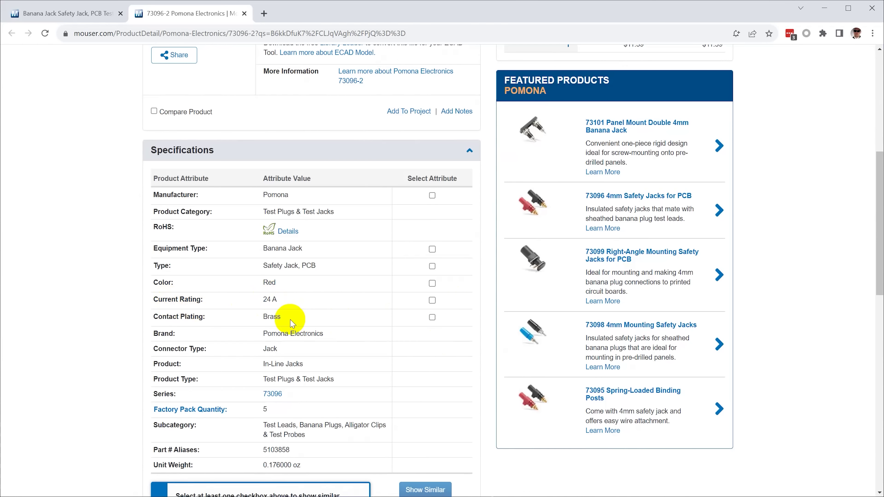
scroll(289, 319, "down", 1)
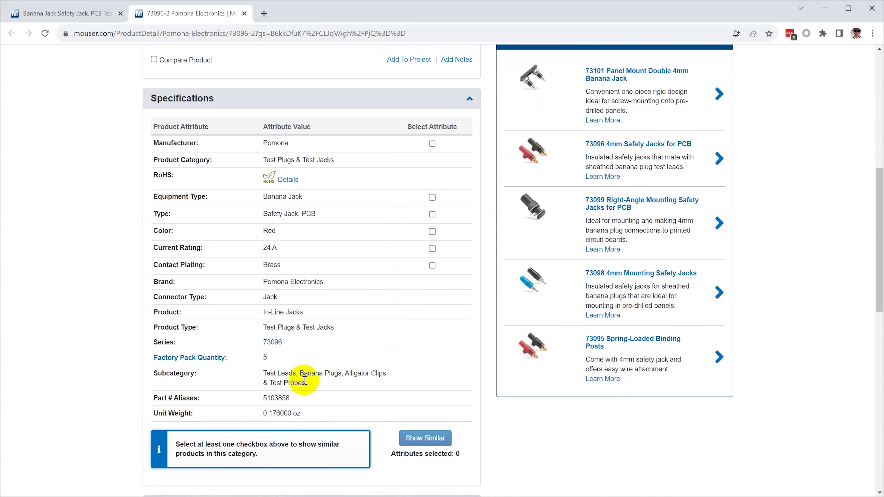
Preview the red jack's ECAD model, rotating the 3D view and switching it from "Device on Footprint" to "Device"
scroll(299, 373, "up", 6)
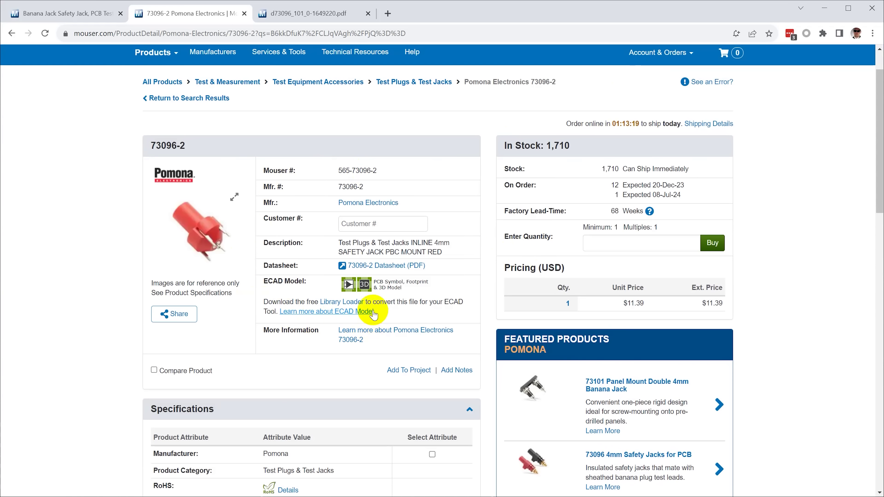
left_click(364, 285)
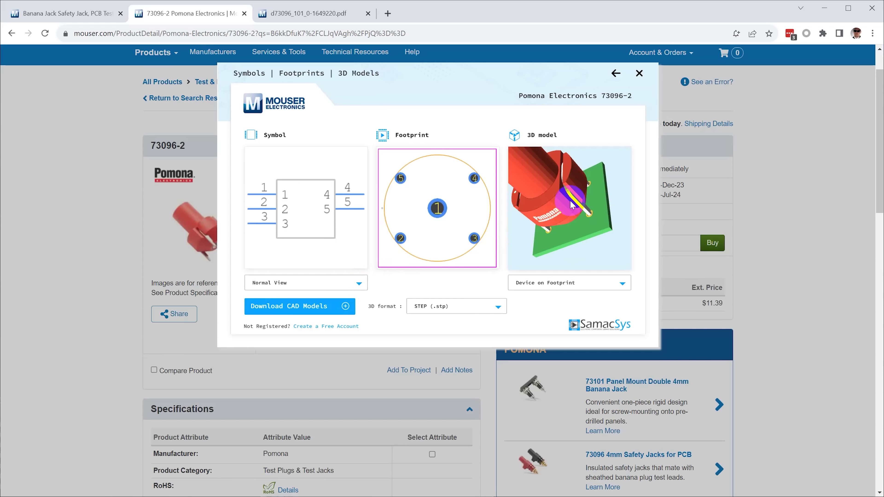
left_click(573, 206)
left_click_drag(573, 206, 558, 268)
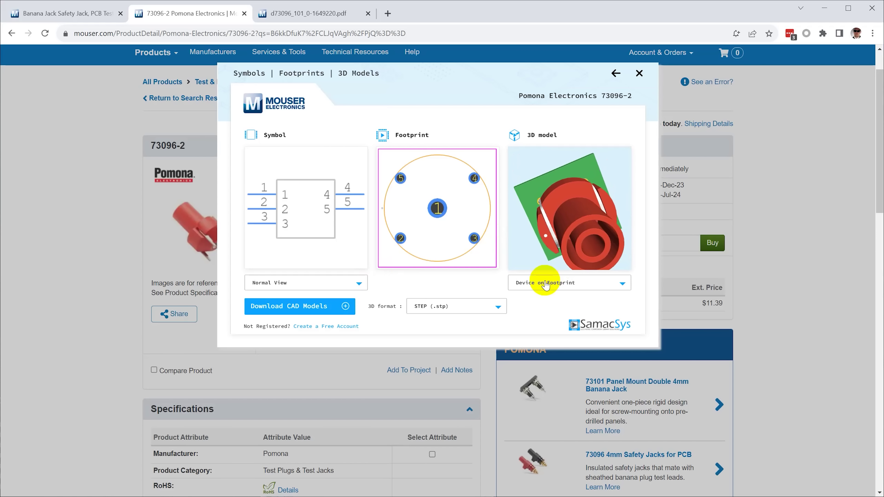
left_click(558, 283)
left_click(527, 249)
mouse_move(584, 240)
left_mouse_down()
mouse_move(591, 213)
mouse_move(578, 212)
mouse_move(576, 242)
left_mouse_up()
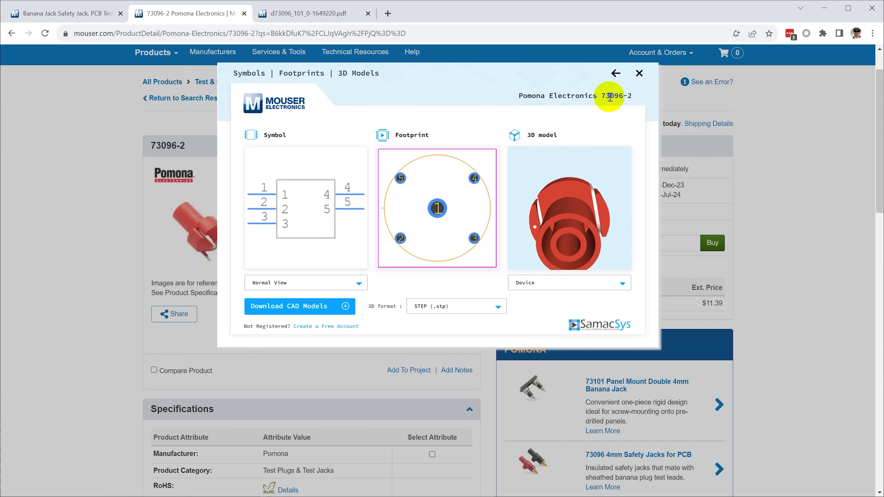
left_click(639, 74)
Open the black Pomona 73096-0 jack's product page in a separate tab and review its price and specifications
left_click(92, 13)
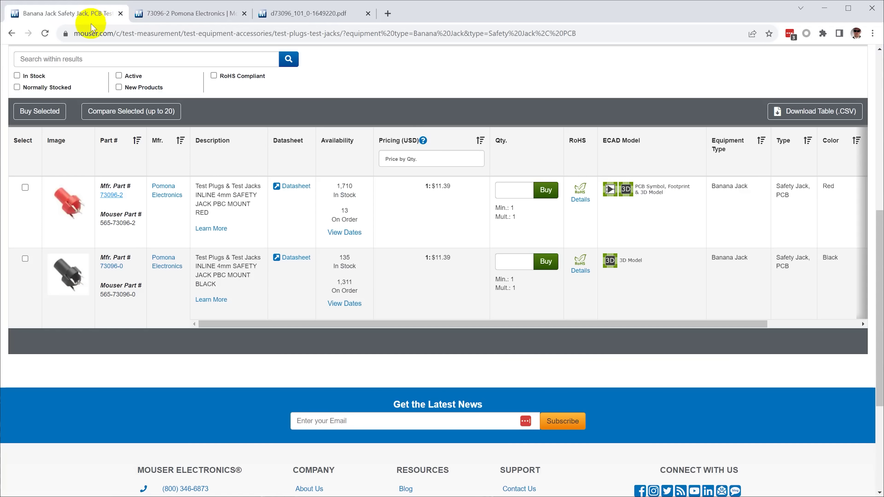
left_click(112, 266, "ctrl")
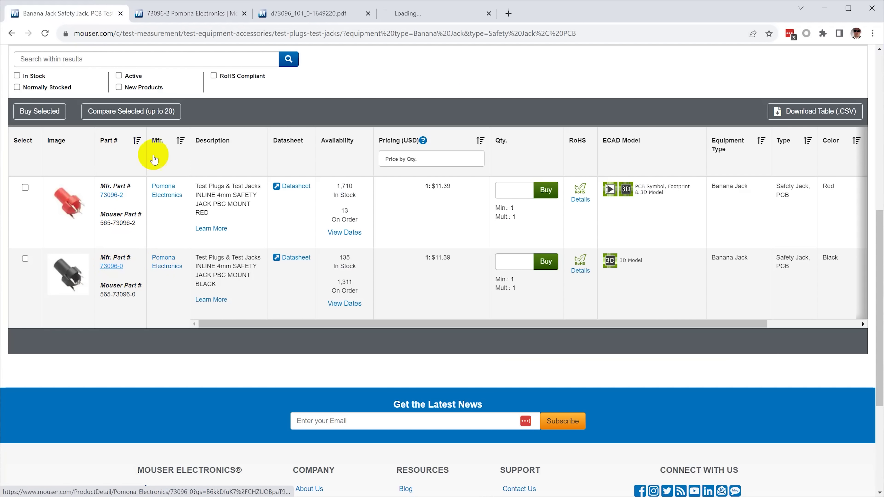
left_click(418, 13)
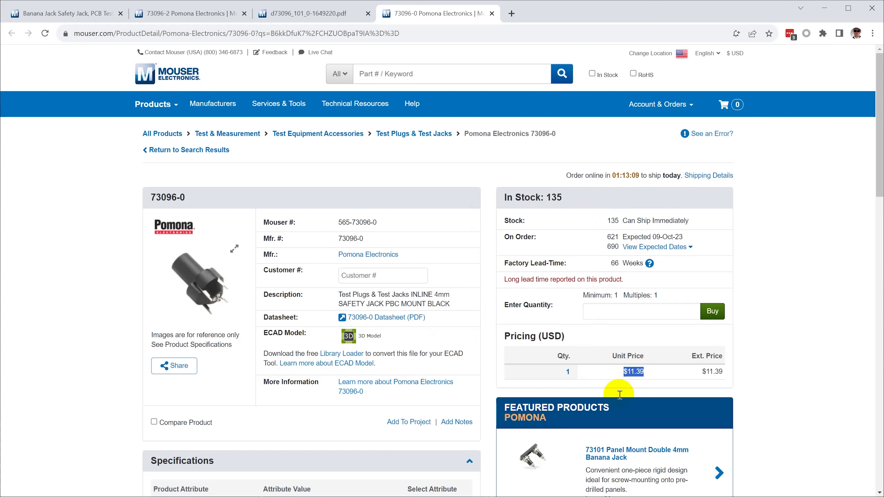
left_click(212, 292)
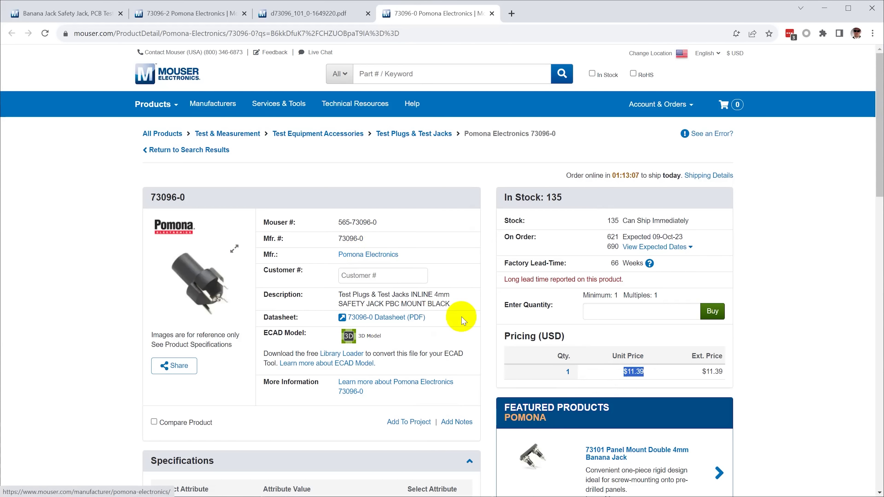
scroll(473, 355, "down", 5)
scroll(475, 360, "down", 2)
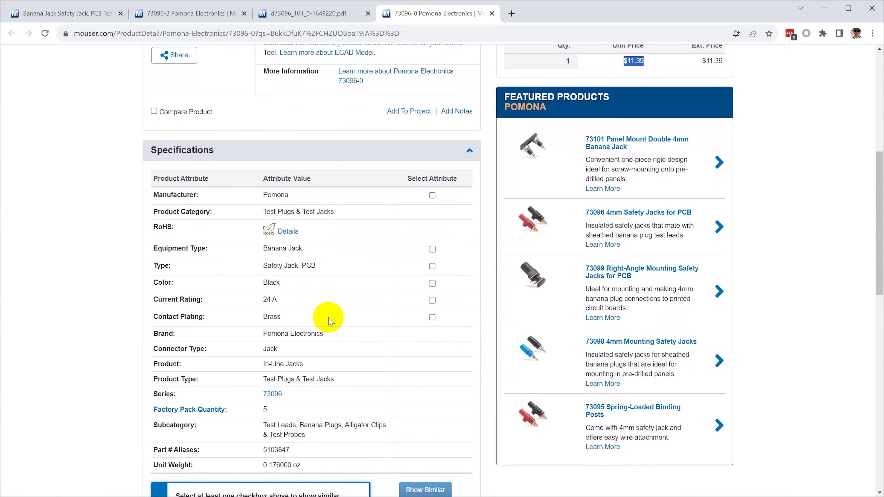
scroll(487, 350, "down", 1)
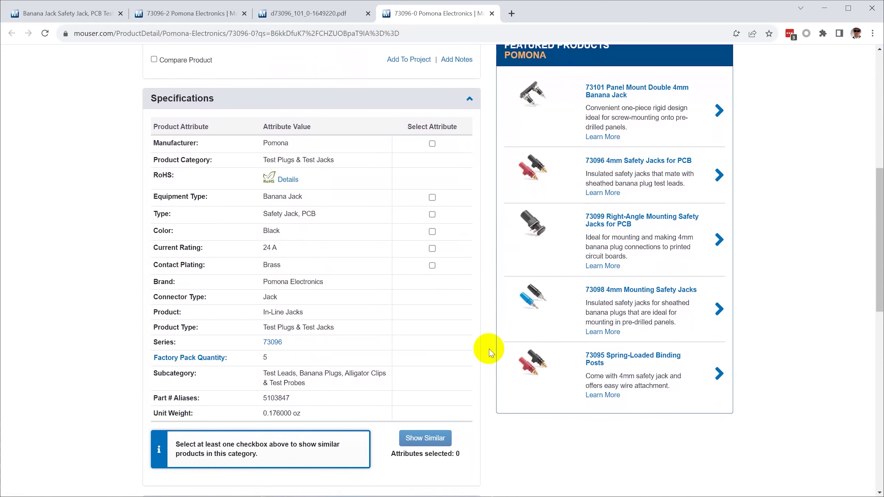
Switch to Autodesk Fusion 360 and insert the photo 20230720_110339.jpg as a canvas on the YZ plane
scroll(488, 352, "up", 8)
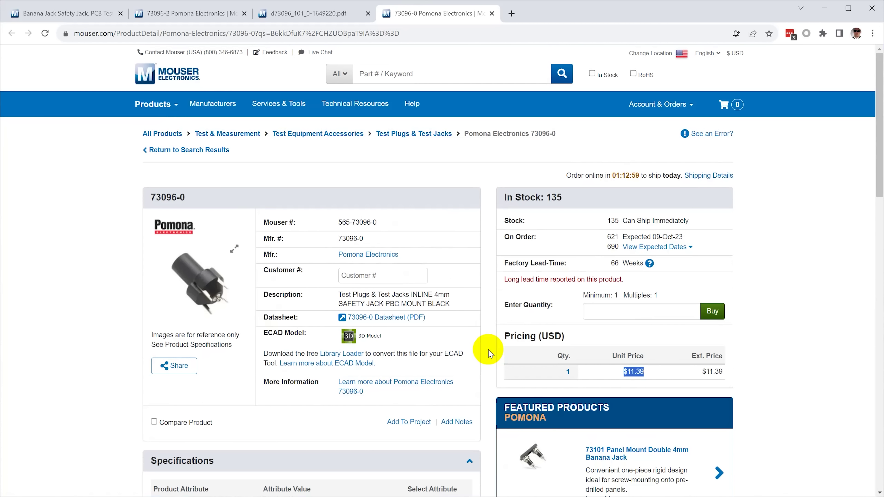
key("alt+Tab")
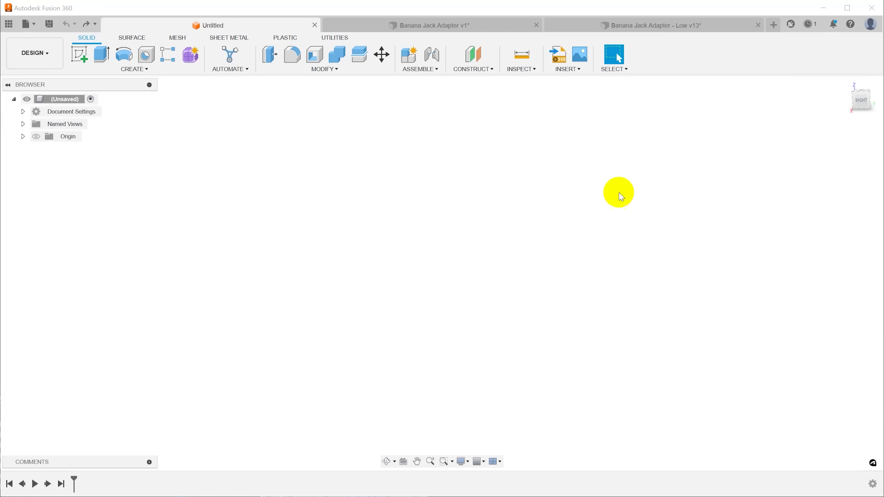
left_click(560, 69)
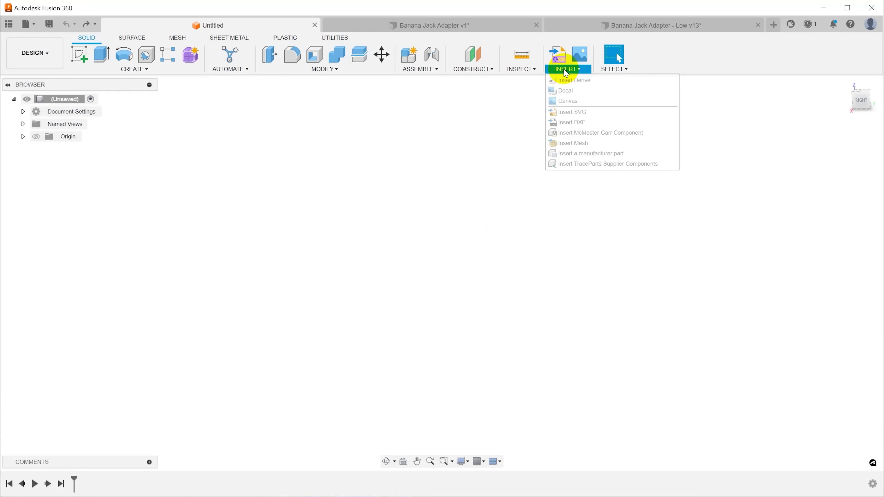
left_click(567, 101)
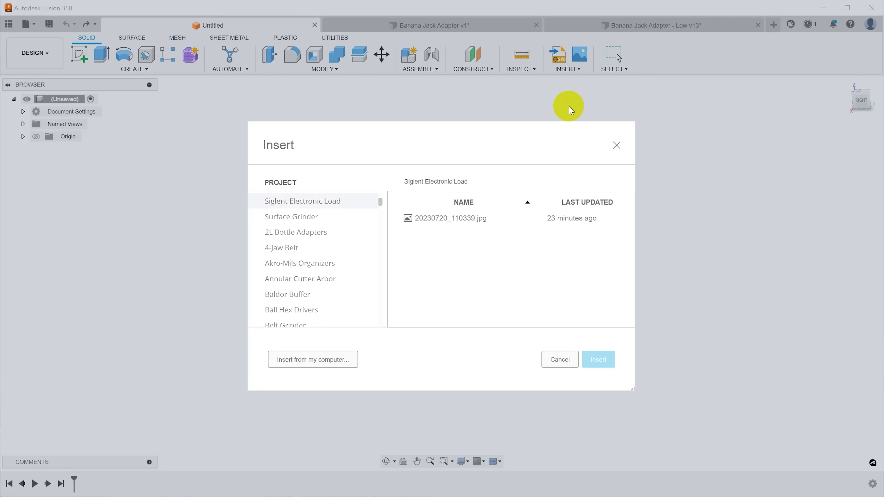
left_click(452, 218)
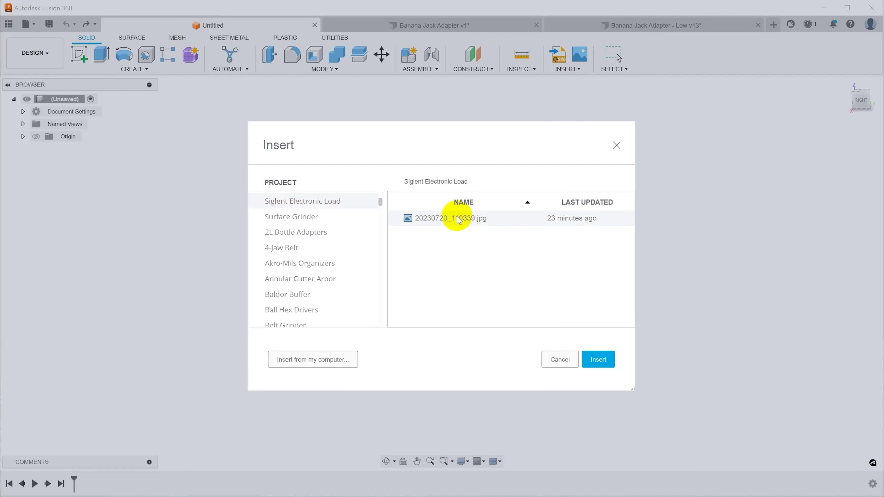
left_click(596, 362)
left_click(452, 263)
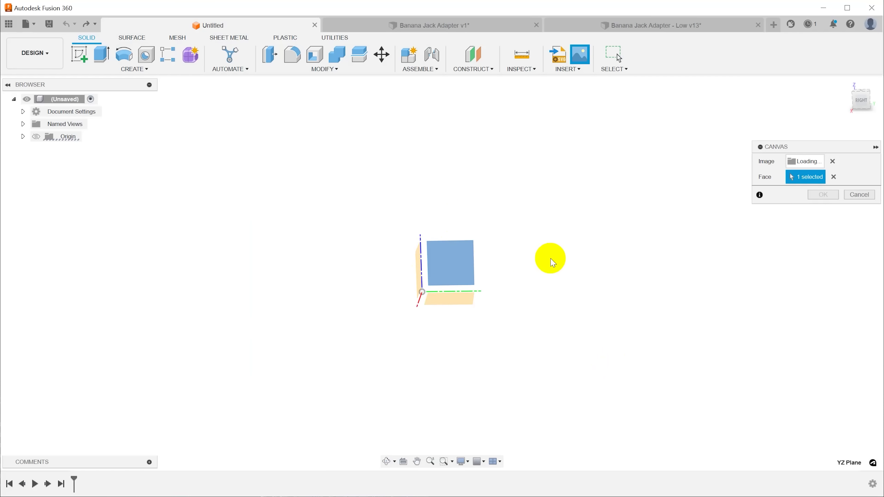
Enlarge the canvas with a plane scale of 1.675 and accept its placement
scroll(556, 262, "up", 5)
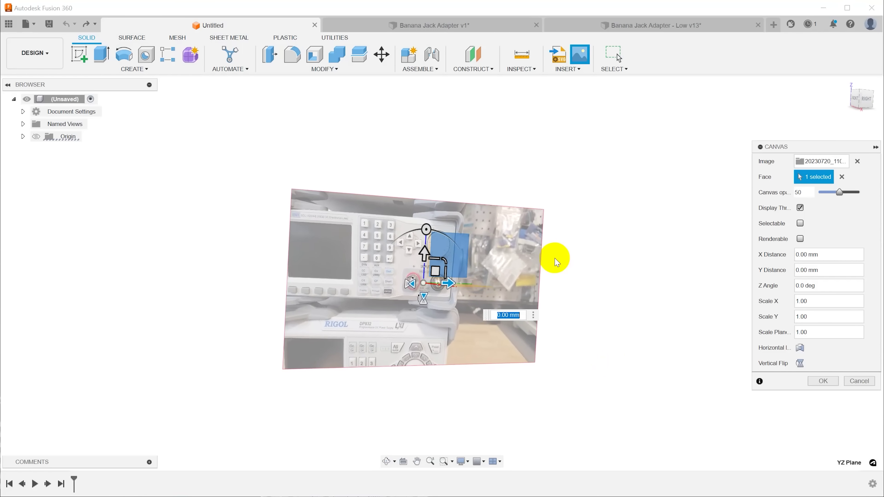
left_click_drag(465, 263, 737, 348)
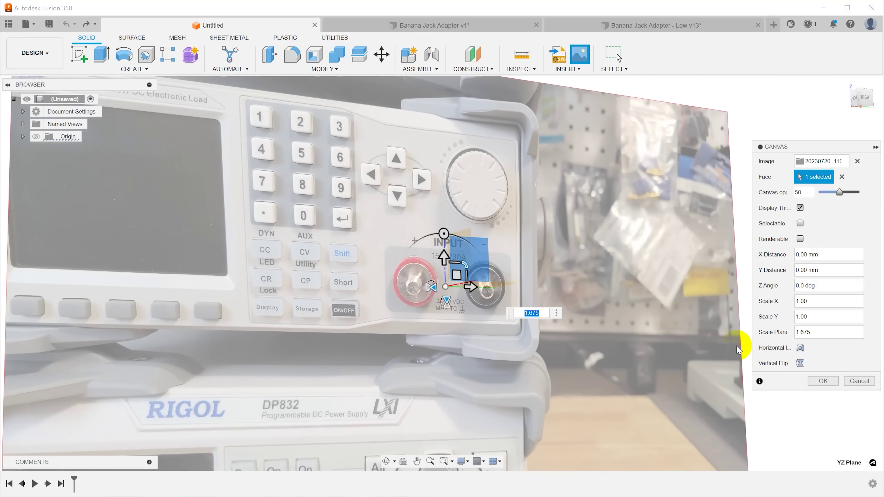
left_click(822, 382)
scroll(775, 351, "down", 5)
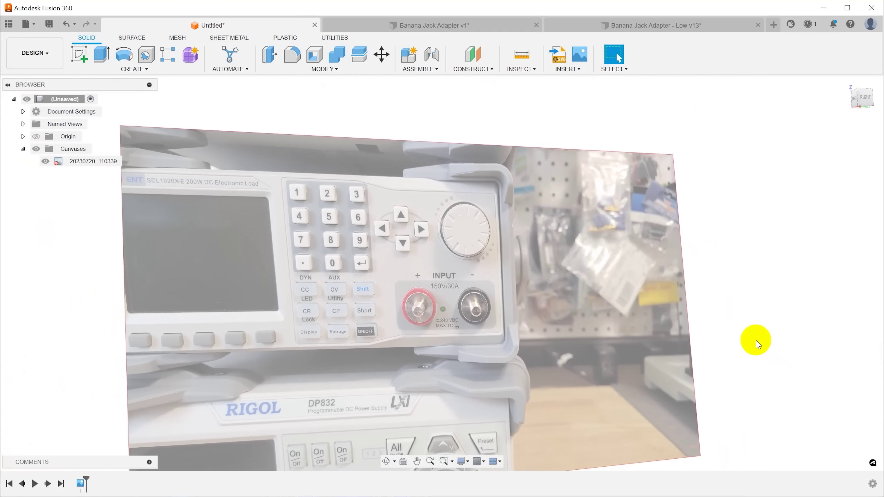
Calibrate the canvas by picking matching points on the red and black input terminals and setting their distance to 30 mm
right_click(81, 167)
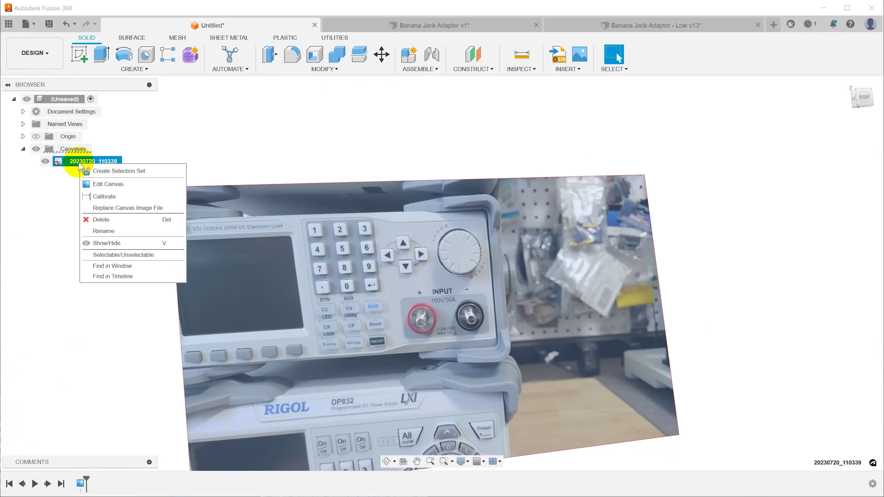
left_click(103, 197)
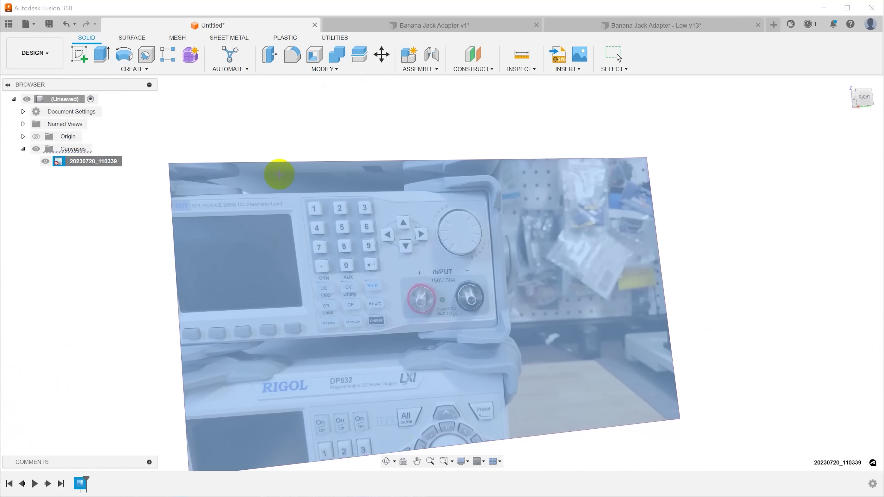
scroll(514, 159, "up", 5)
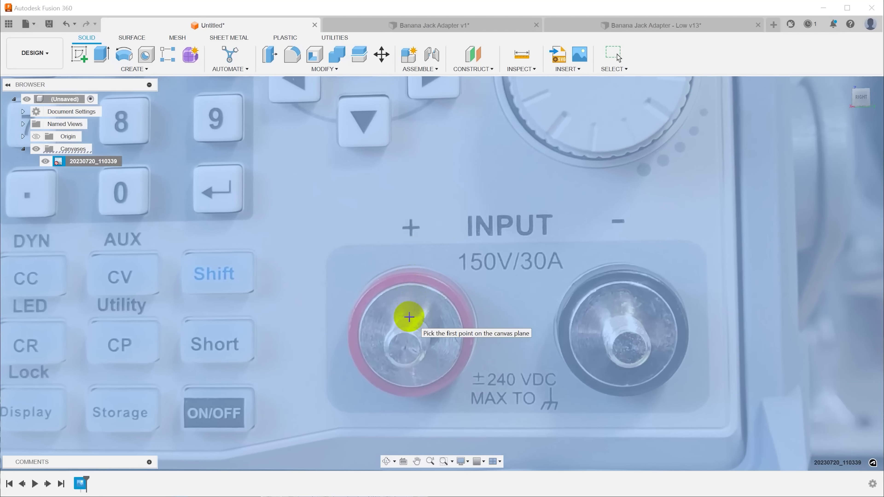
left_click(409, 316)
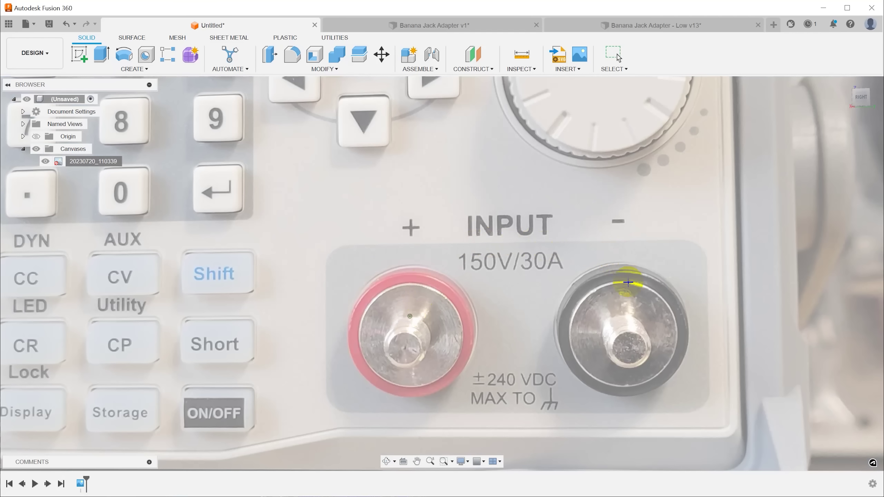
left_click(624, 314)
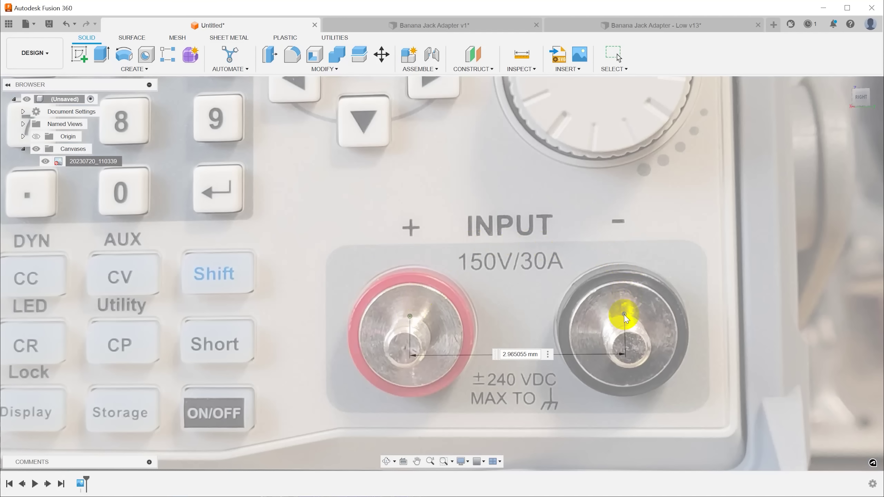
type("19")
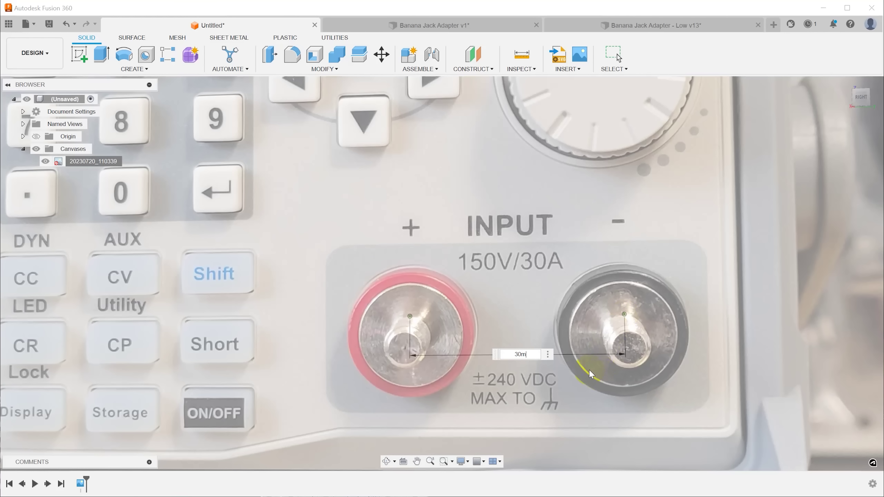
key("Return")
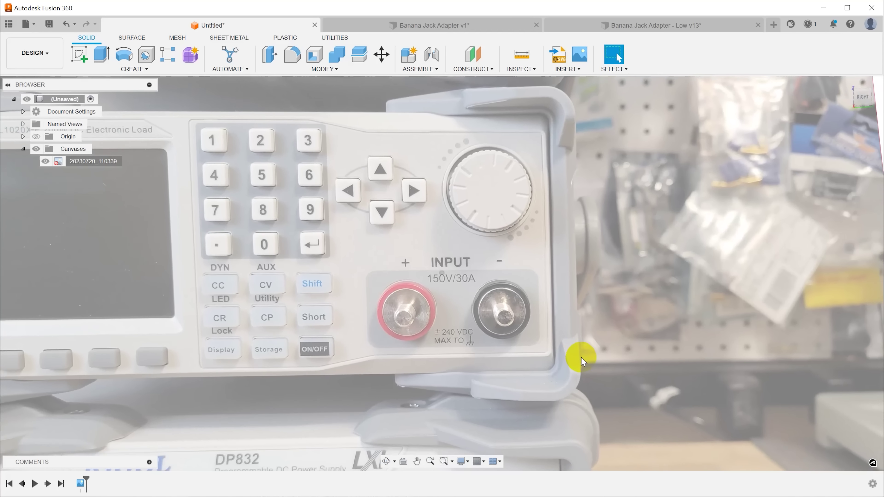
Start a sketch on the canvas plane and draw a circle about 6.4 mm in diameter over the red terminal's post and another over the black one's
left_click(78, 55)
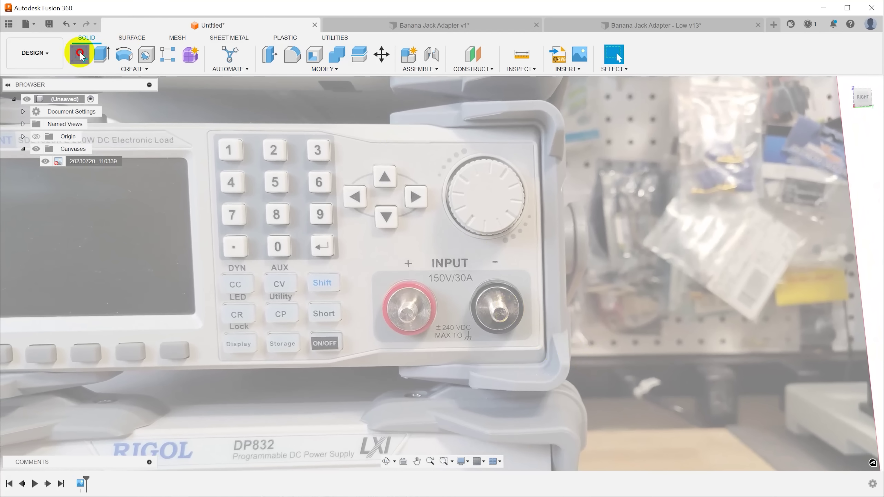
left_click(475, 284)
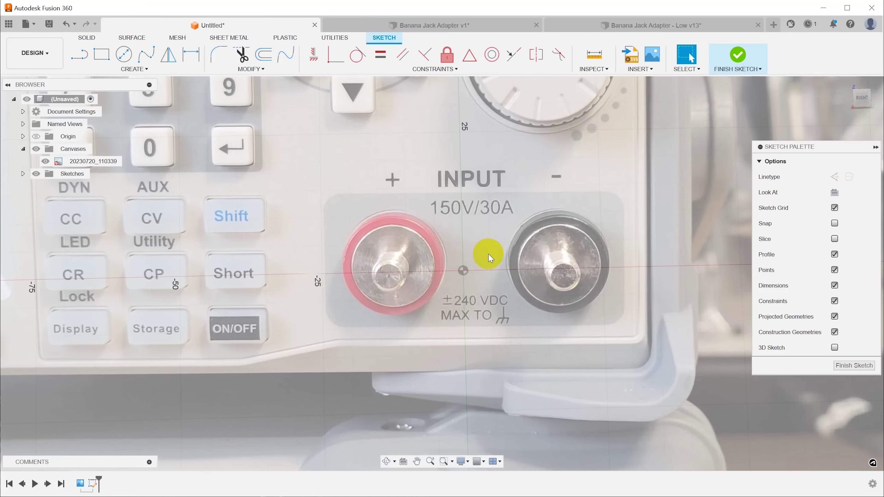
key("c")
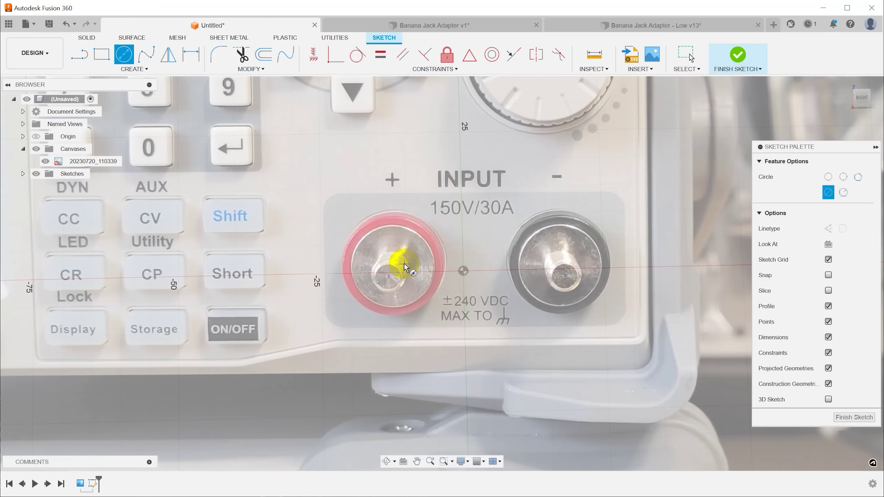
left_click(390, 267)
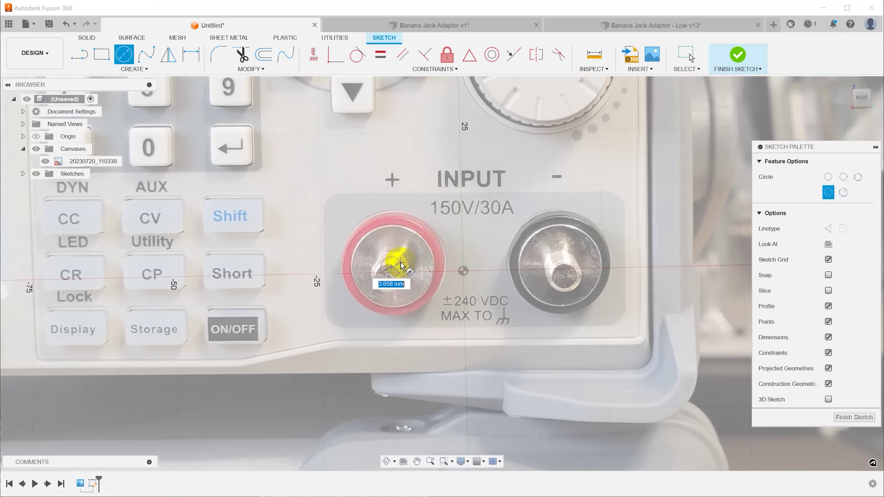
left_click(576, 261)
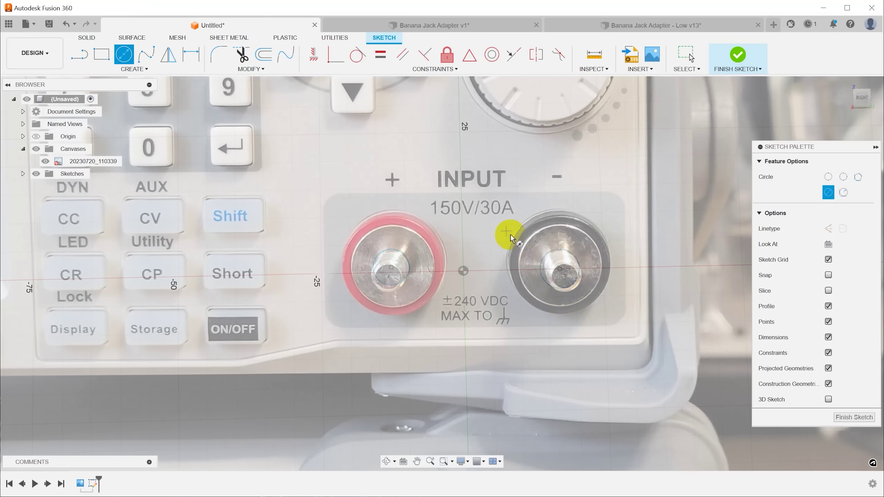
Constrain the two terminal post circles to be equal
left_click(380, 55)
left_click(394, 248)
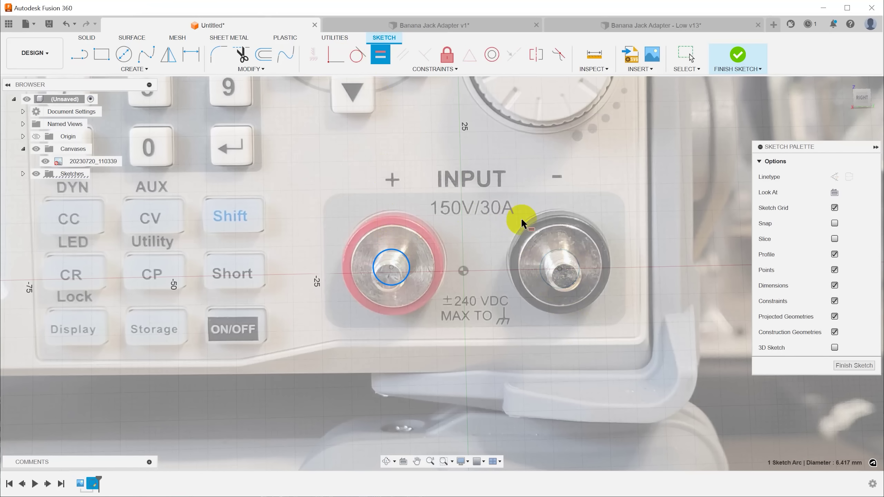
left_click(549, 250)
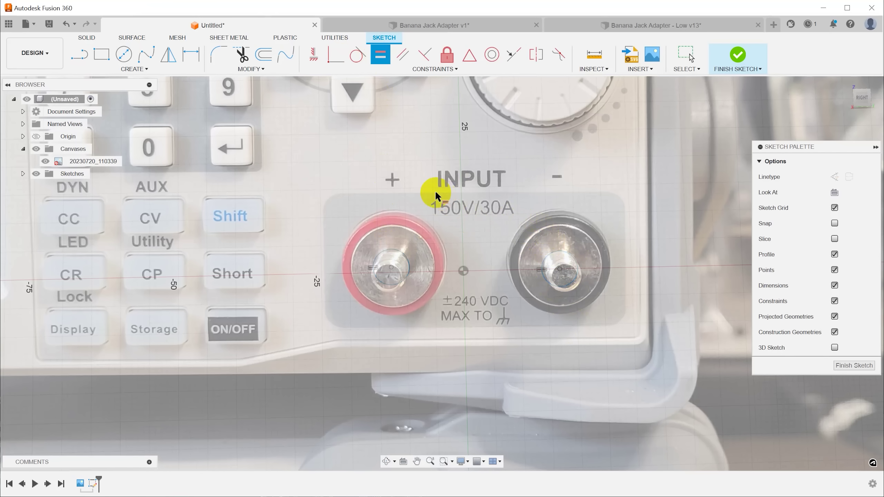
Dimension the horizontal spacing between the two post circles' centres at 30 mm
key("d")
left_click(560, 269)
left_click(394, 252)
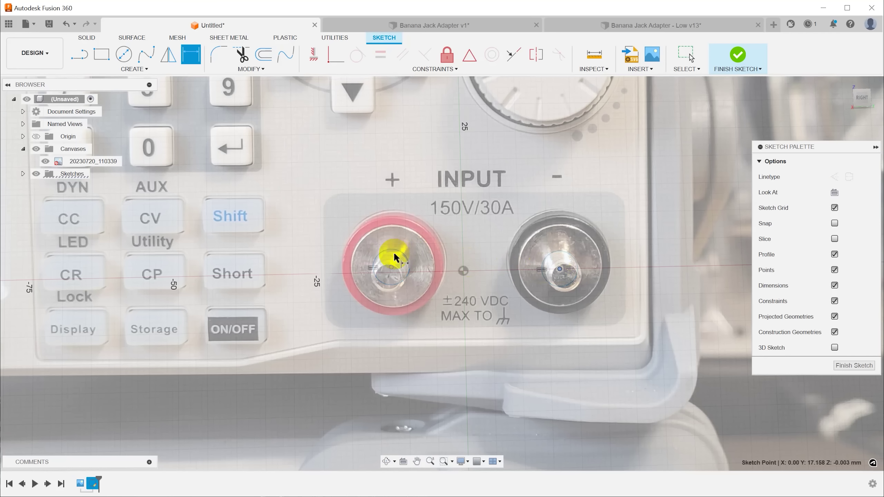
left_click(394, 170)
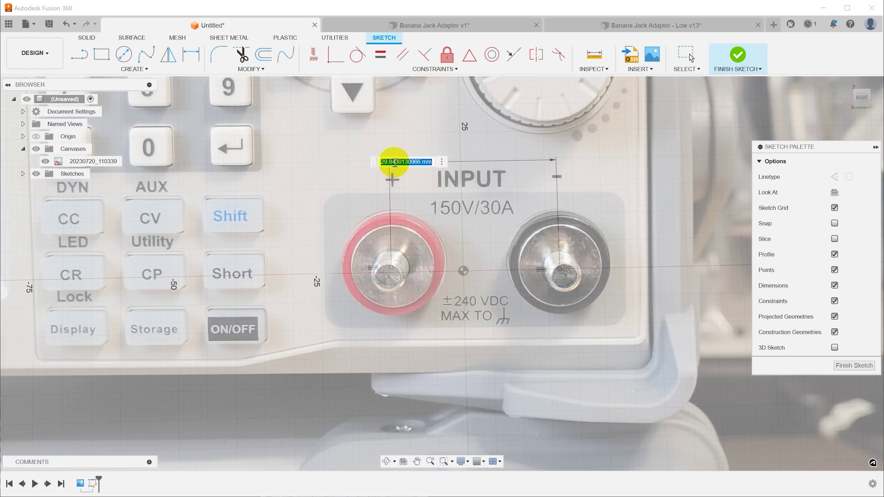
type("30")
key("Return")
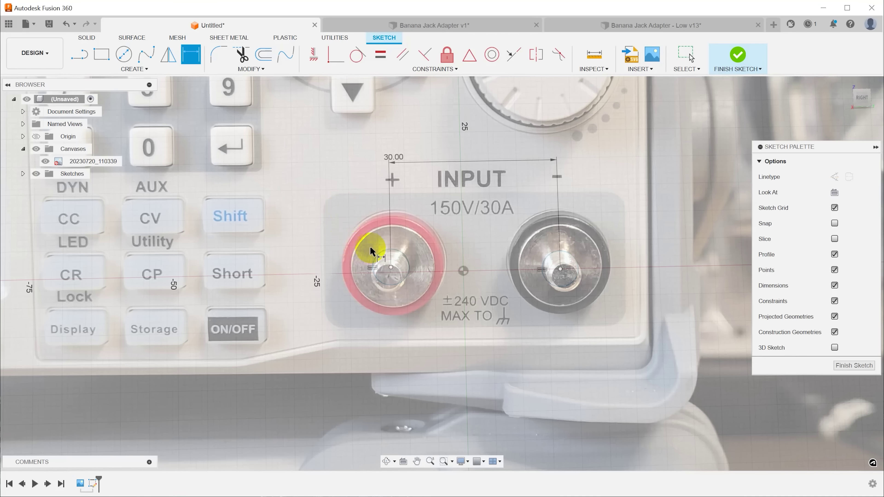
Dimension the red terminal's post circle to a 6.5 mm diameter
left_click(363, 227)
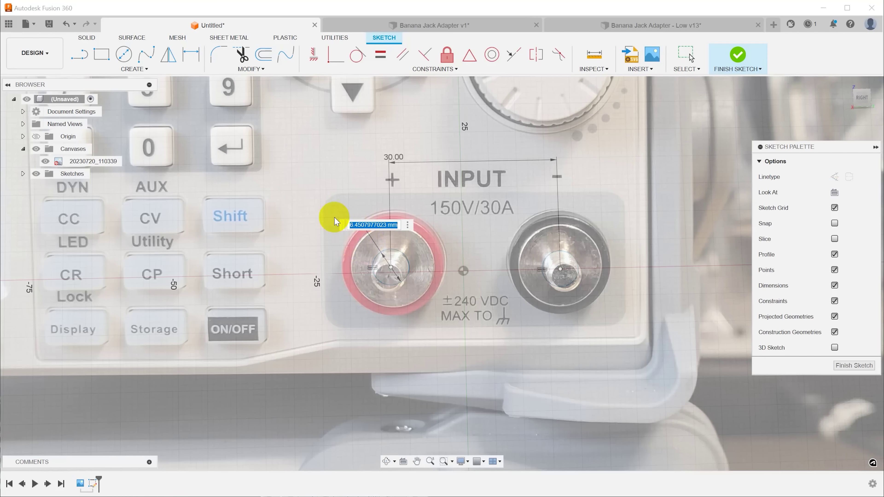
type("6.5")
key("Return")
key("Escape")
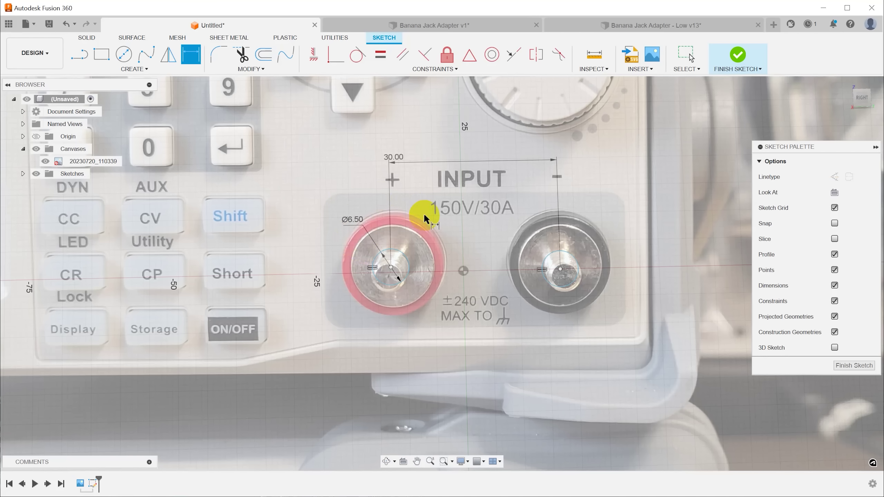
Align the centres of the two post circles with a Horizontal/Vertical constraint
left_click(549, 277)
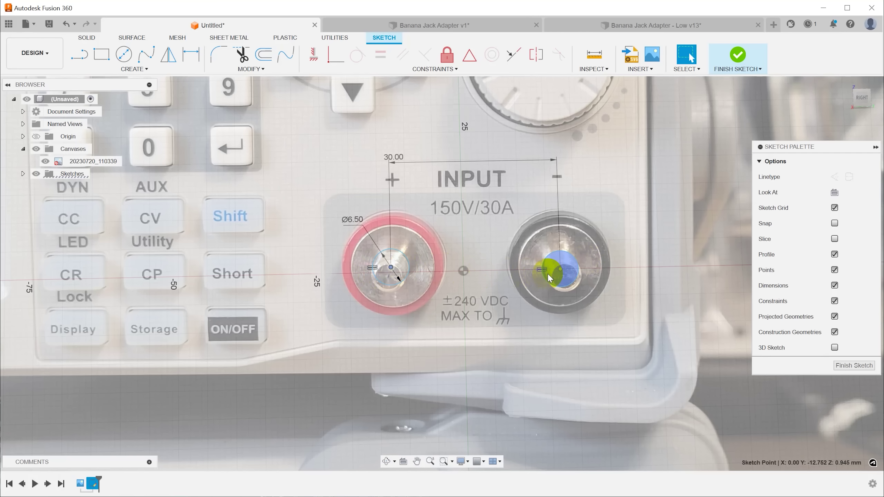
left_click(313, 56)
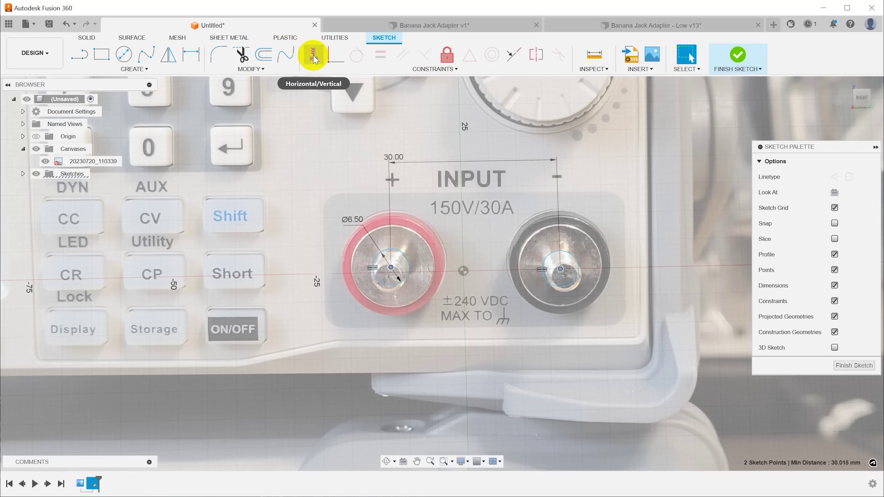
scroll(633, 160, "up", 5)
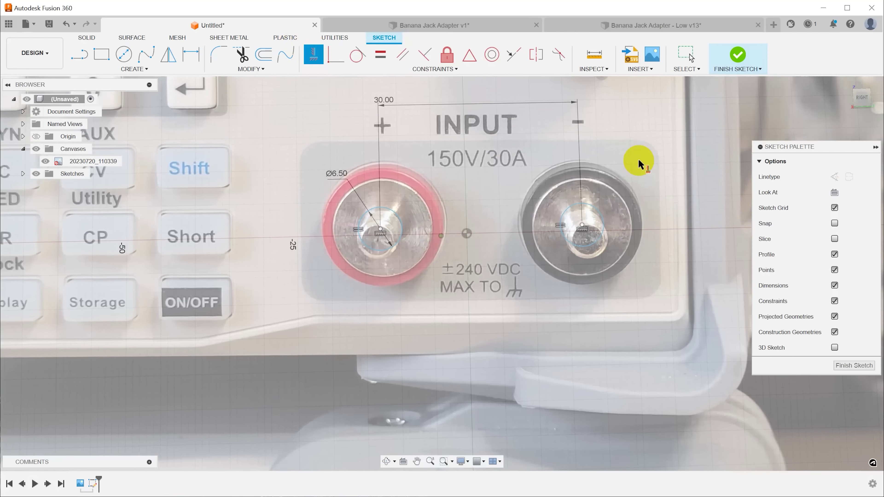
left_click(382, 206)
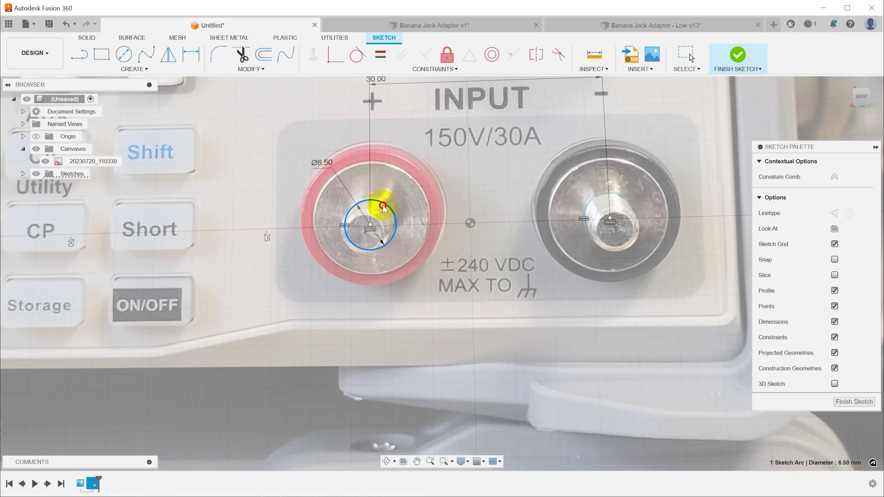
Draw a larger circle around the red terminal, concentric with its 6.5 mm post circle
scroll(708, 133, "down", 3)
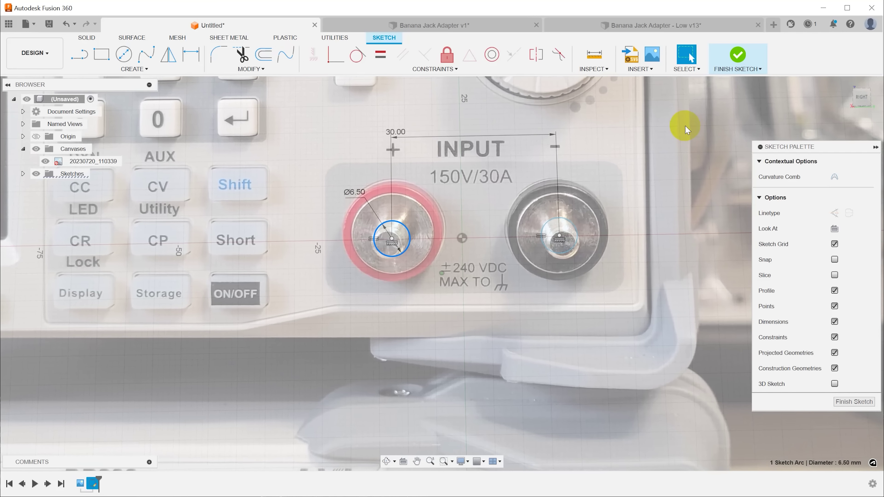
scroll(650, 213, "down", 2)
key("c")
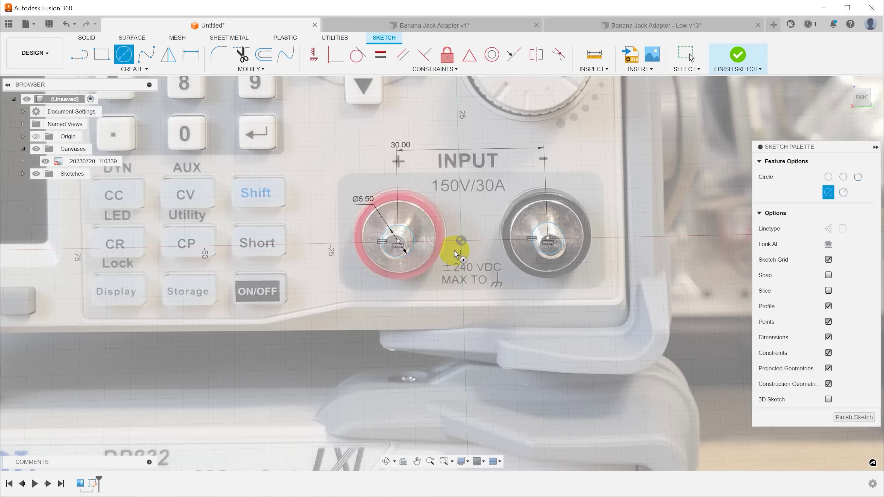
left_click(397, 242)
left_click(350, 184)
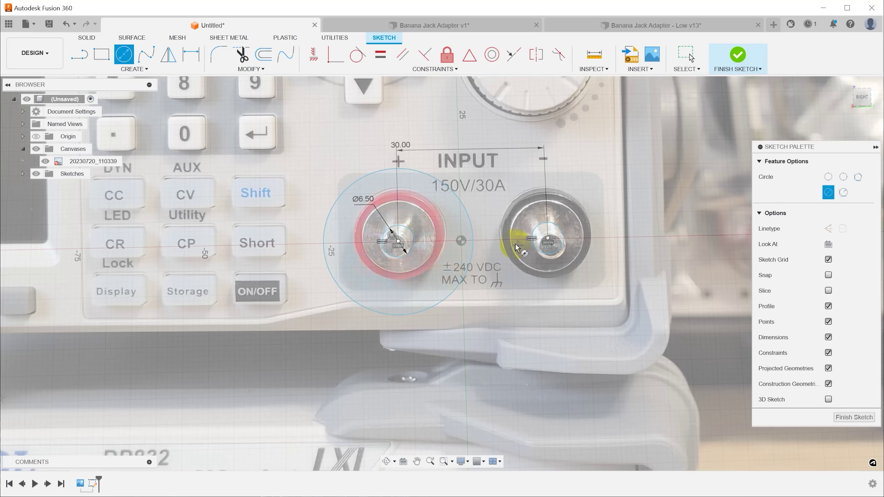
Draw a larger circle concentric with the black terminal's post circle and make it equal to the red terminal's outer circle
left_click(549, 240)
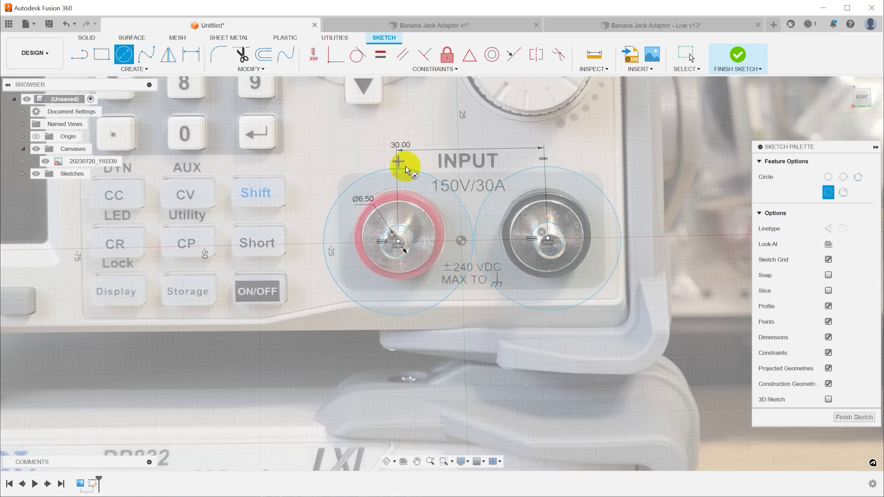
left_click(380, 54)
left_click(408, 169)
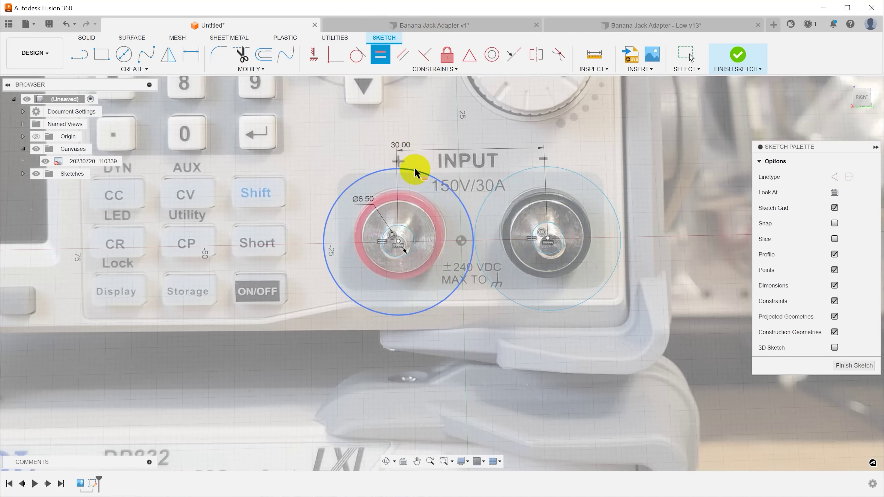
left_click(522, 178)
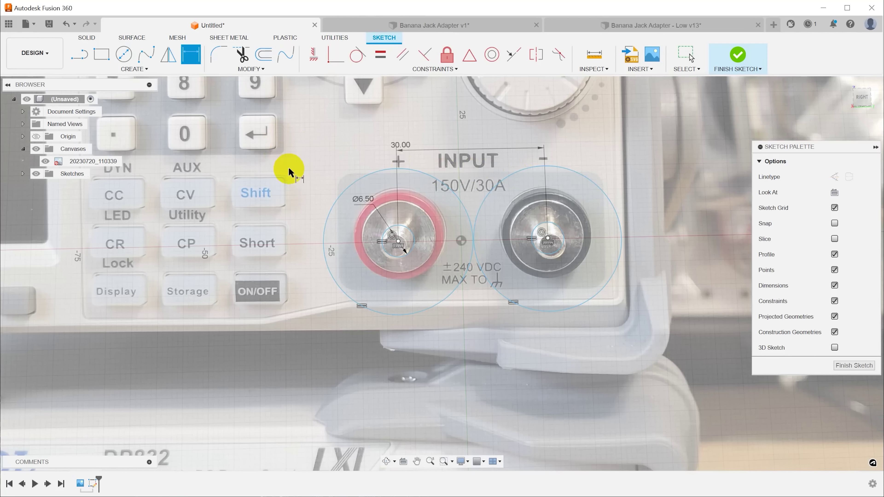
Dimension the outer circle around the red terminal to a 25 mm diameter
left_click(351, 188)
left_click(329, 158)
type("2")
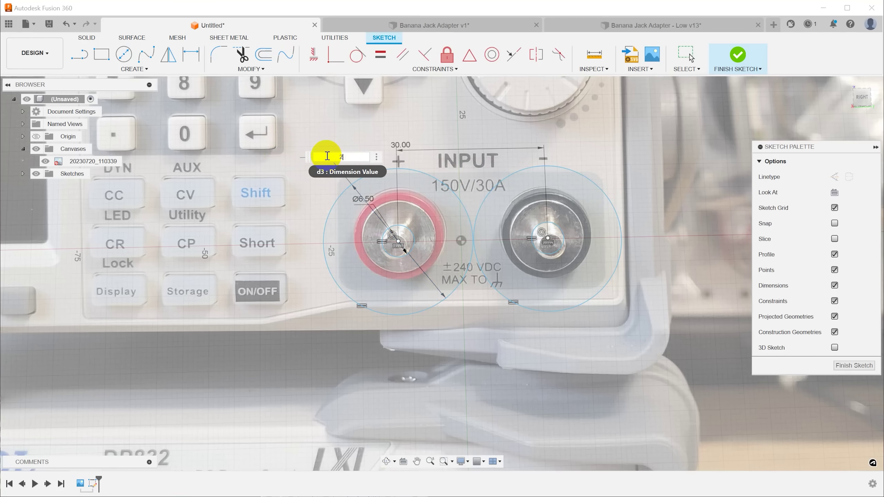
type("5")
key("Return")
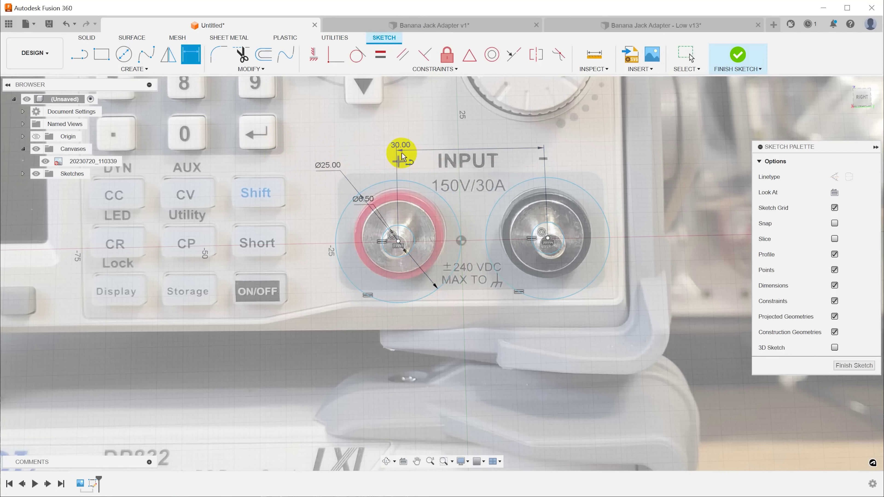
Join the two outer circles with straight lines along their upper and lower edges, and finish the sketch
key("l")
left_click(399, 241)
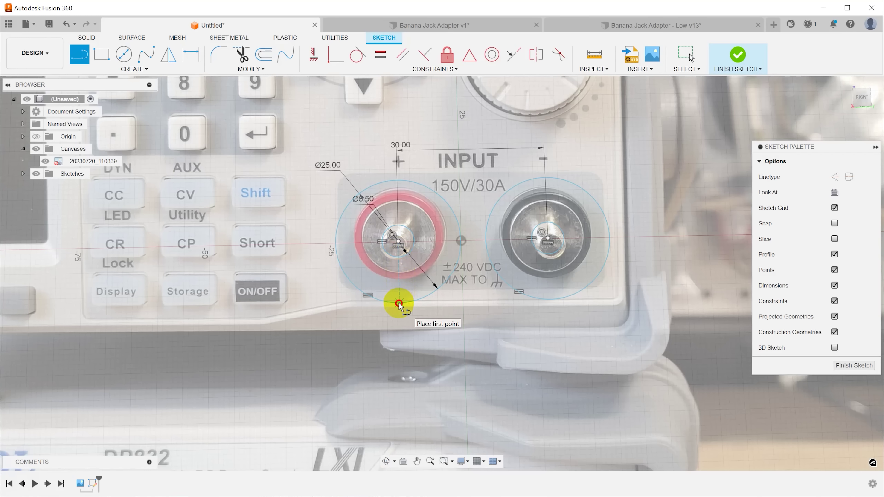
left_click(399, 304)
left_click(550, 300)
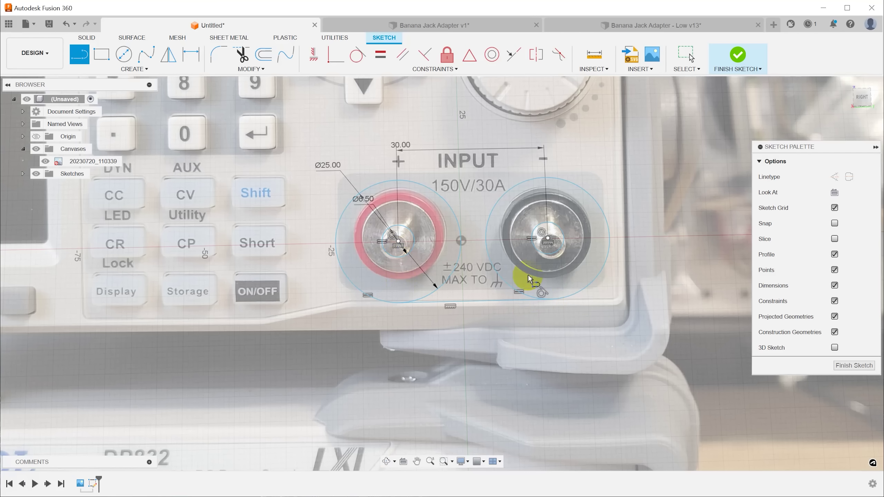
left_click(546, 177)
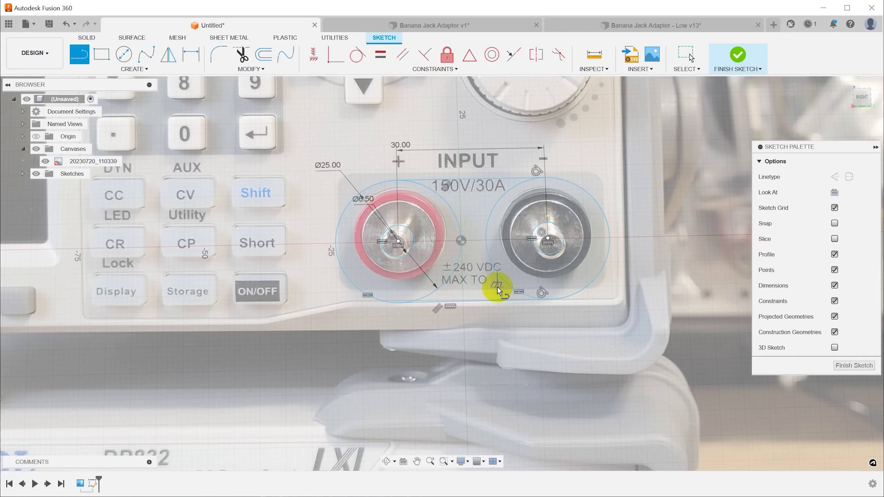
scroll(507, 287, "down", 2)
scroll(623, 313, "down", 1)
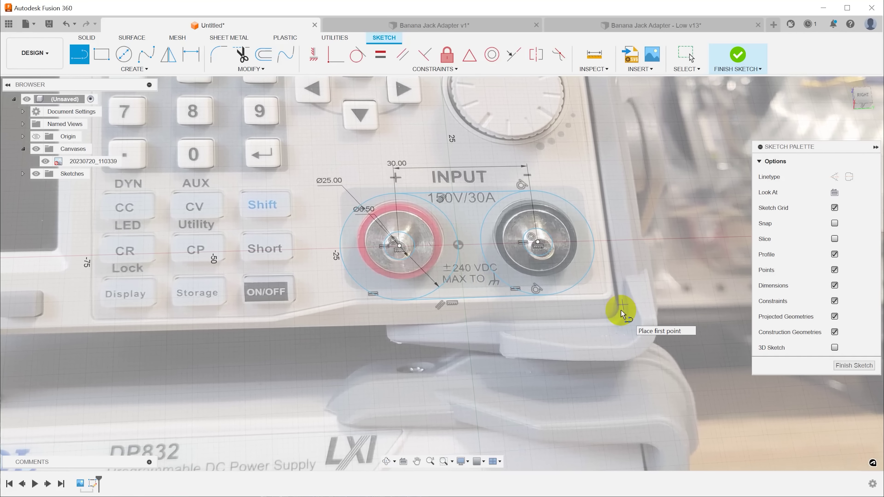
scroll(620, 310, "up", 2)
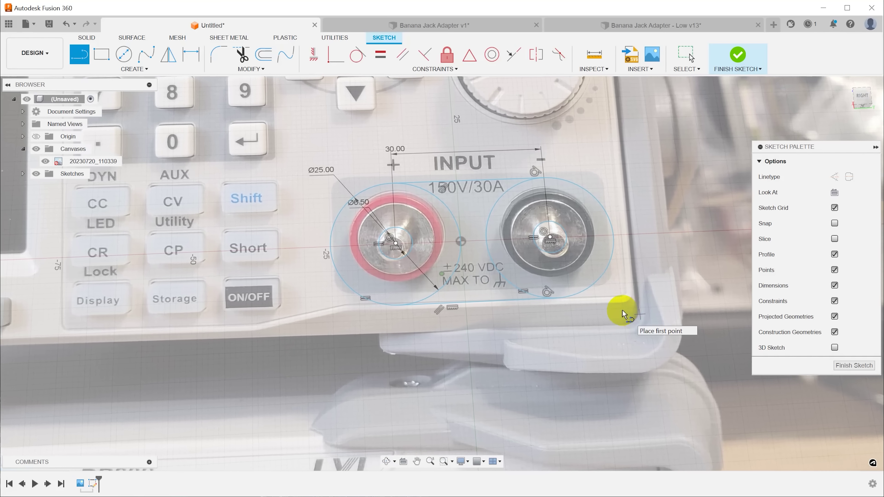
left_click(854, 365)
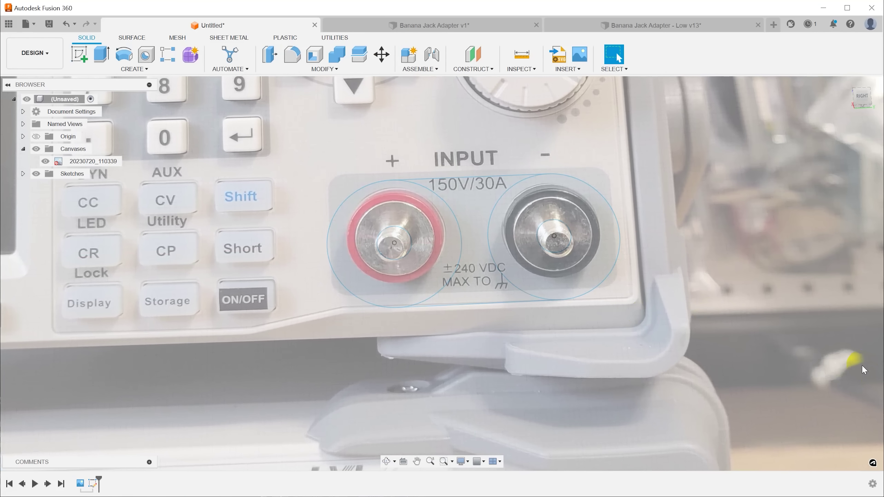
Switch to the Banana Jack Adapter v1 design and examine the dimensions in its first sketch
left_click(460, 25)
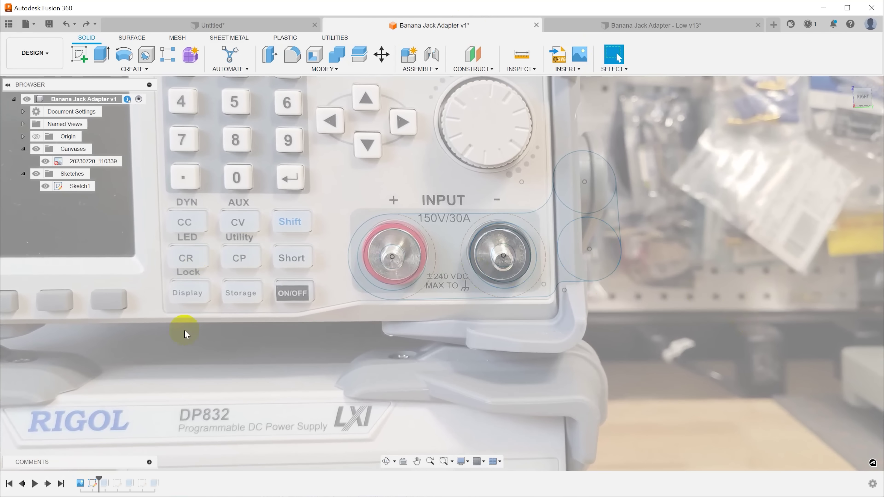
double_click(93, 484)
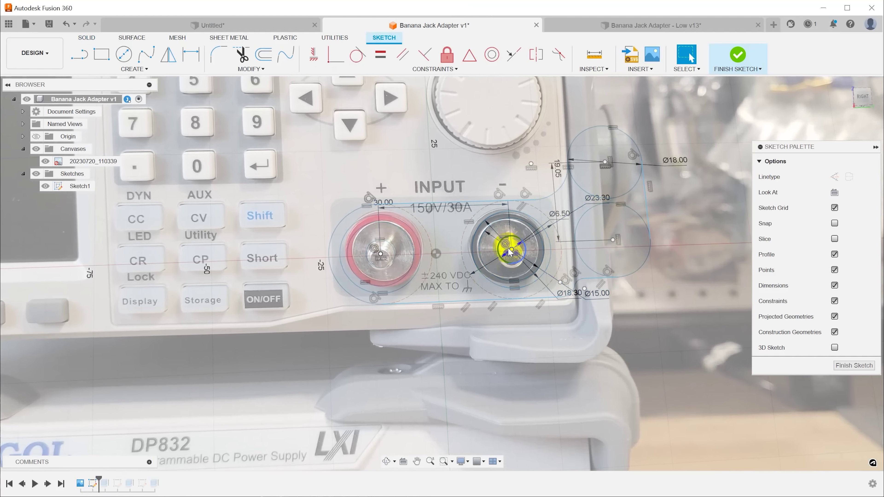
left_click(853, 366)
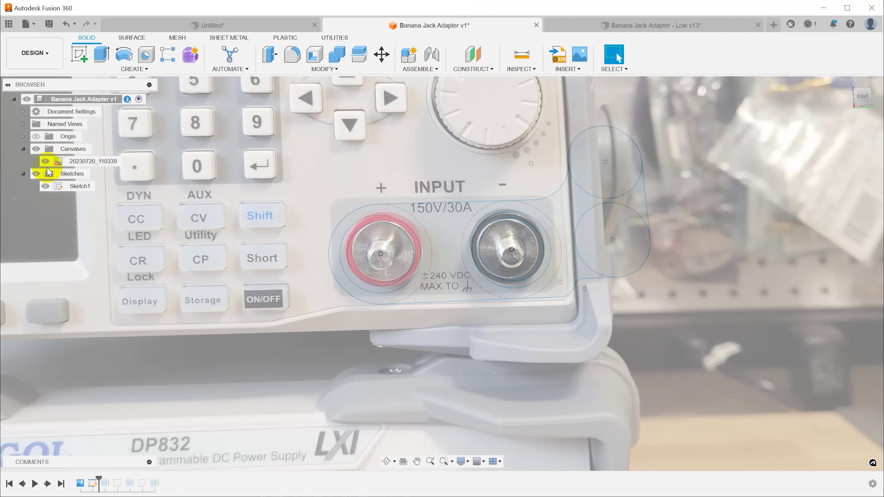
Edit the 20230720_110339 canvas and lower its opacity to 23
left_click(59, 163)
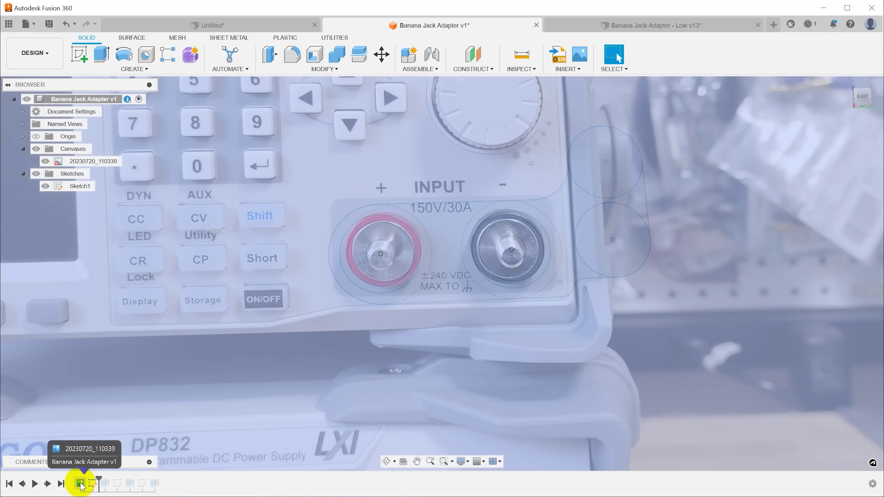
double_click(83, 485)
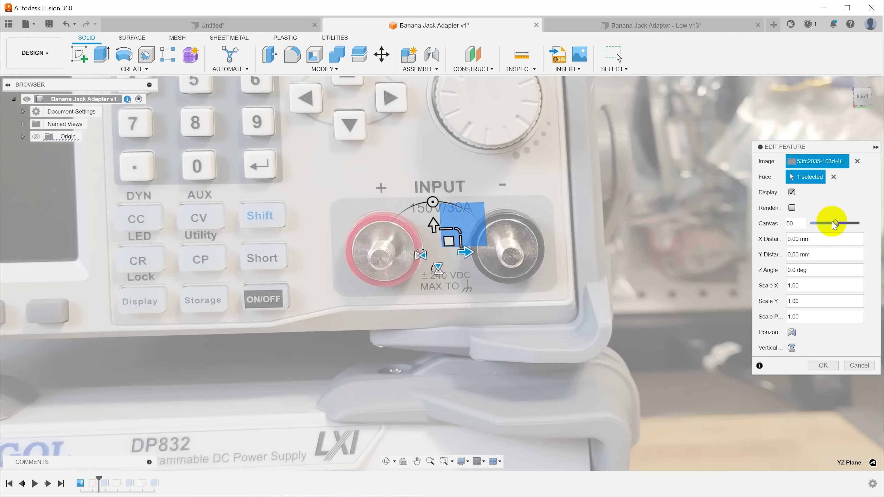
left_click_drag(836, 224, 823, 224)
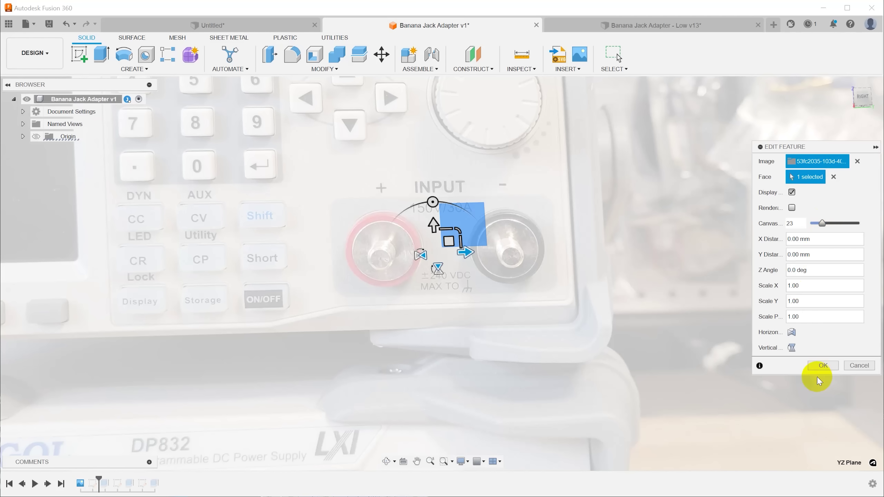
left_click(820, 365)
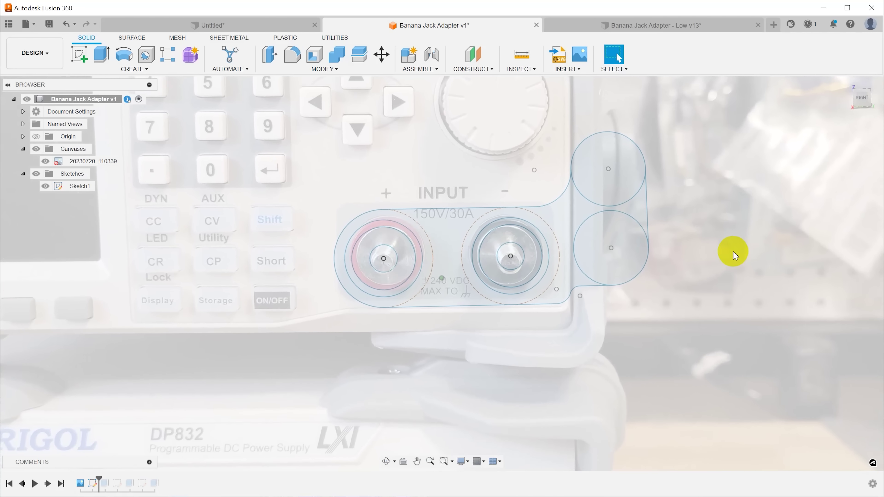
Reopen the adapter's outline sketch and inspect the spacing dimension between the two banana jack circles
double_click(92, 484)
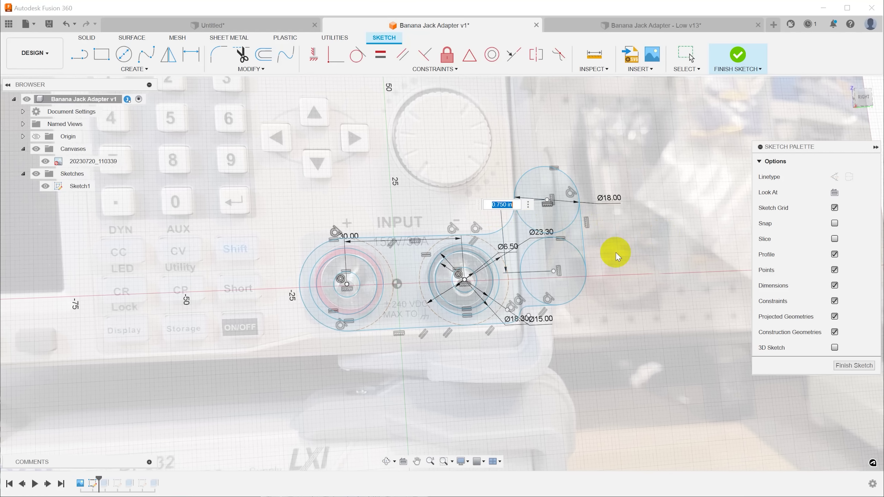
key("Return")
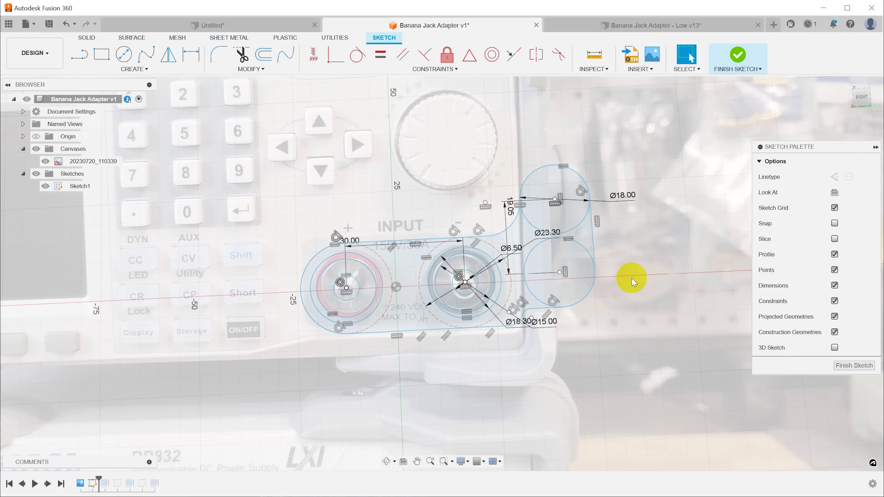
left_click(840, 365)
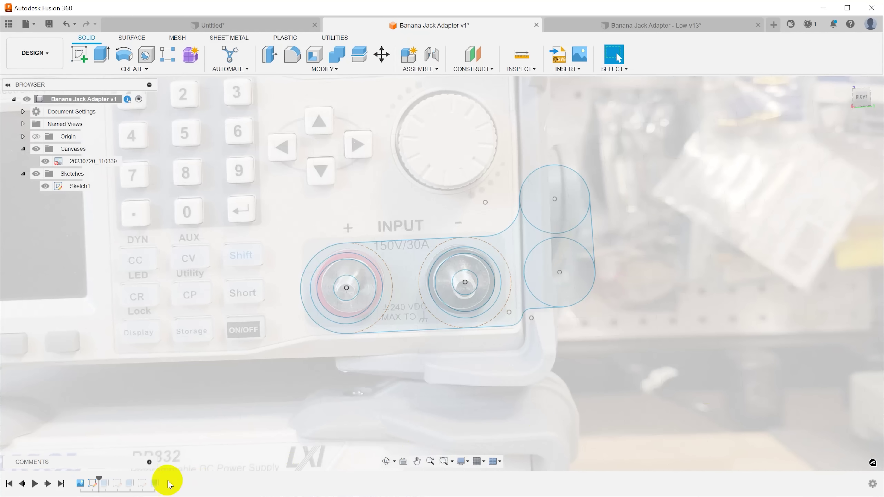
Roll the timeline forward to the last feature and inspect the adapter plate and banana jack bodies in 3D
left_click_drag(100, 476, 162, 477)
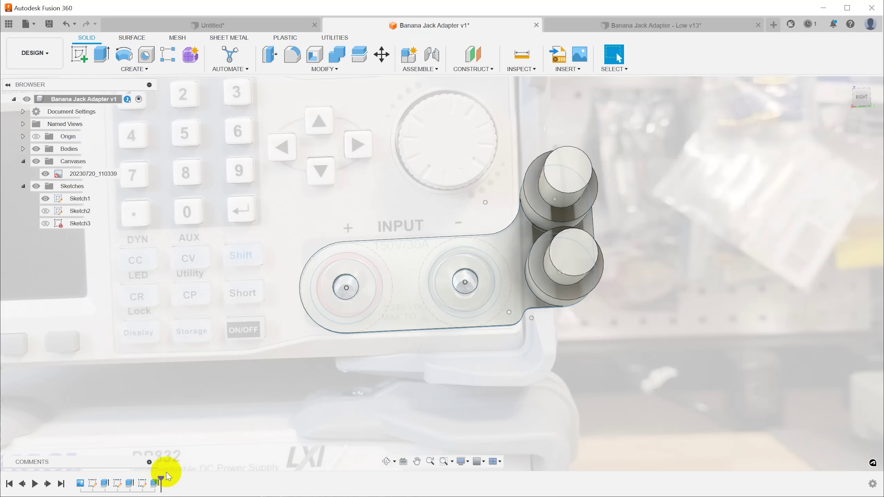
middle_click_drag(604, 361, 505, 347, "shift")
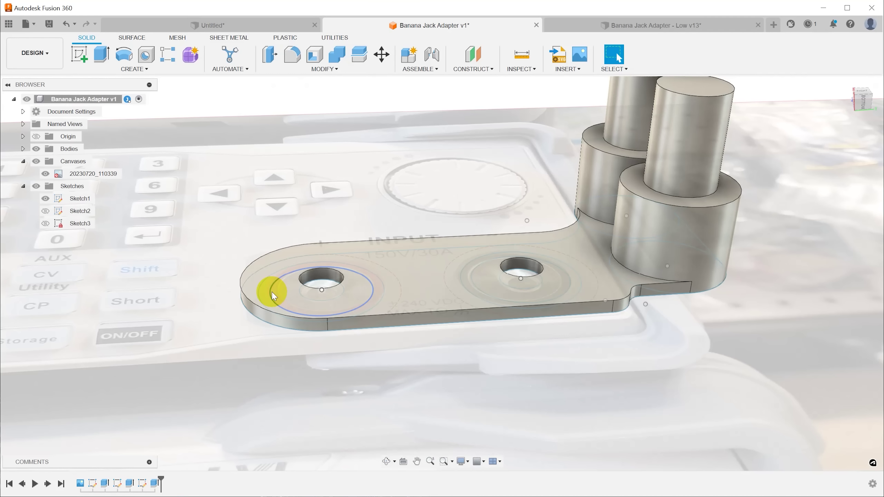
scroll(641, 349, "down", 2)
middle_click_drag(641, 347, 690, 381, "shift")
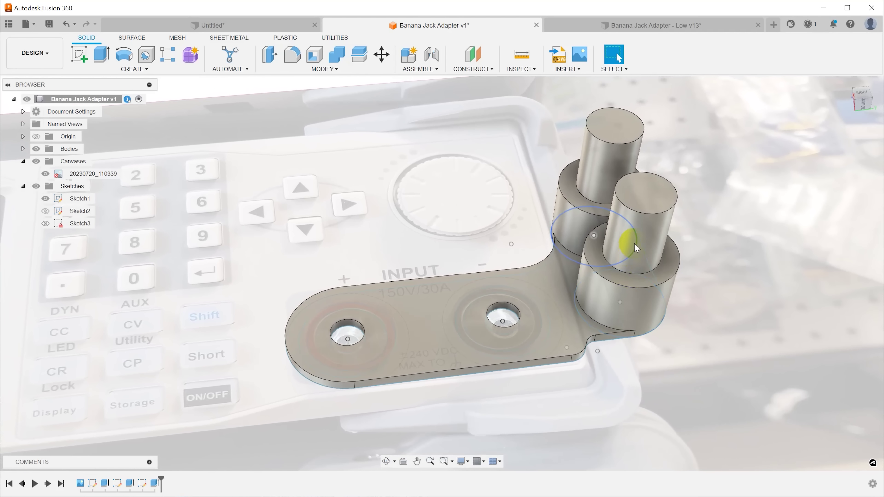
middle_click_drag(634, 242, 712, 251, "shift")
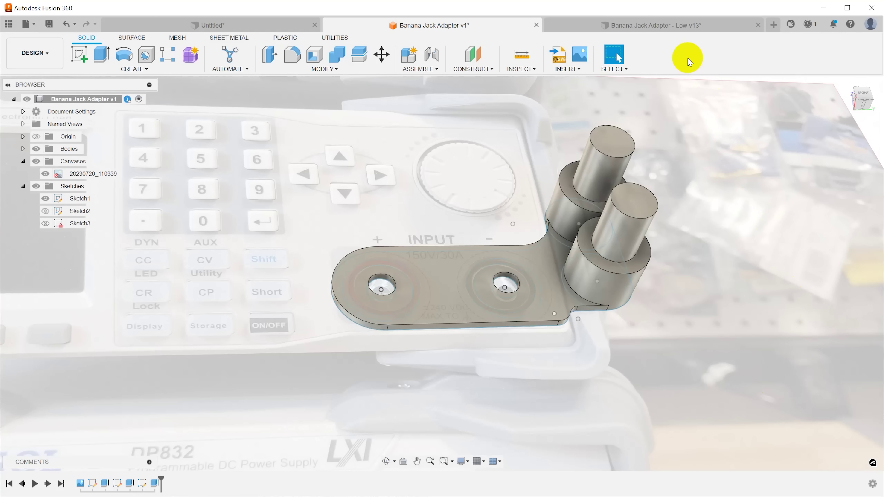
Switch to the Banana Jack Adapter - Low v13 design and examine its first sketch's outline and dimensions
left_click(661, 25)
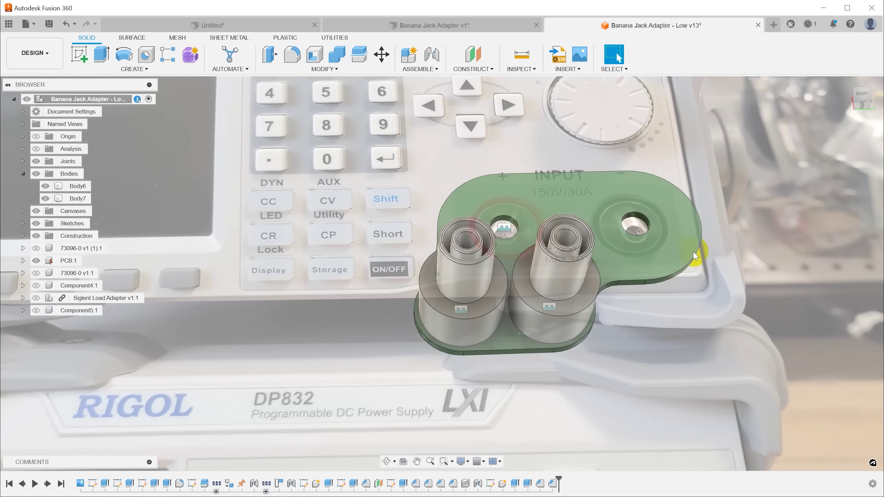
double_click(93, 483)
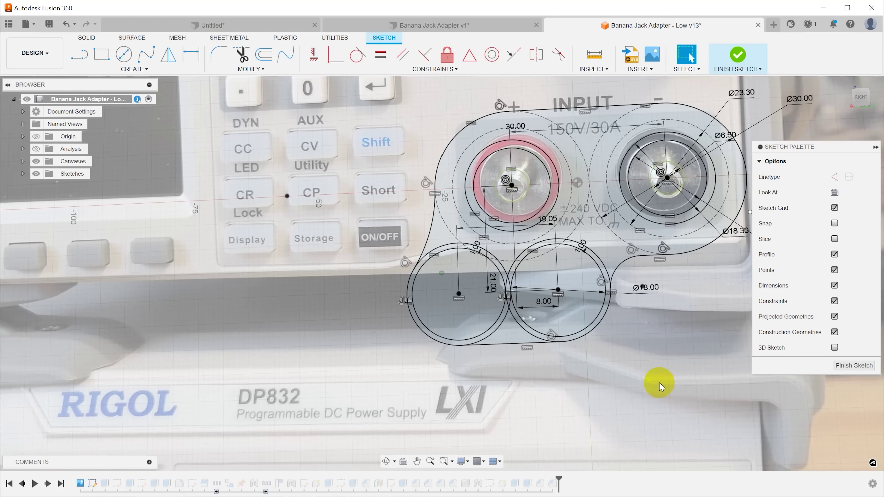
left_click(862, 368)
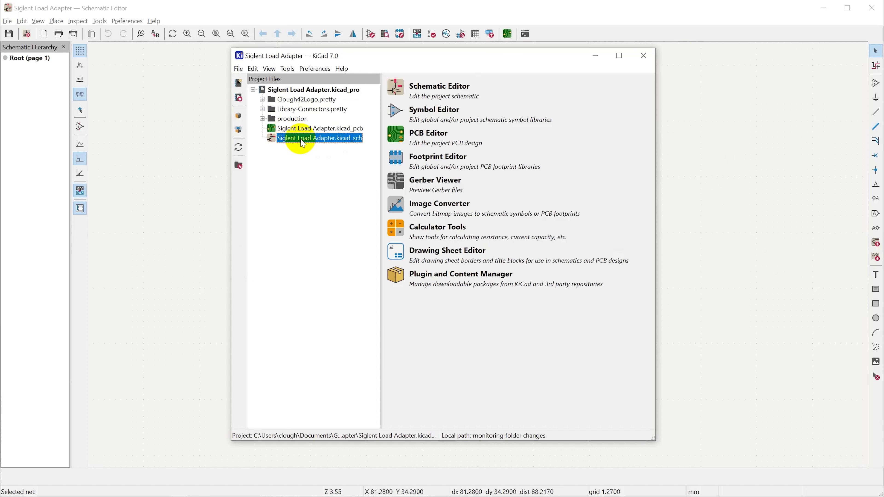
Switch to KiCad and view the Siglent Load Adapter schematic with its stud and banana jack connections
double_click(286, 143)
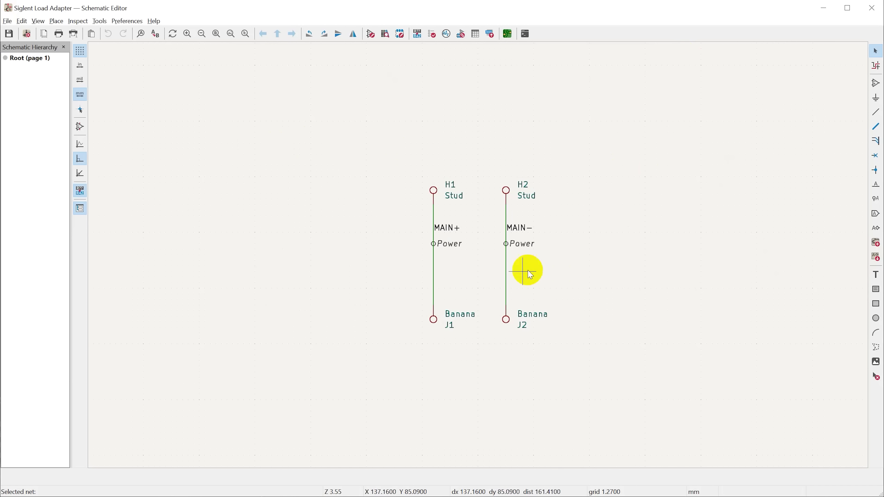
scroll(482, 250, "up", 2)
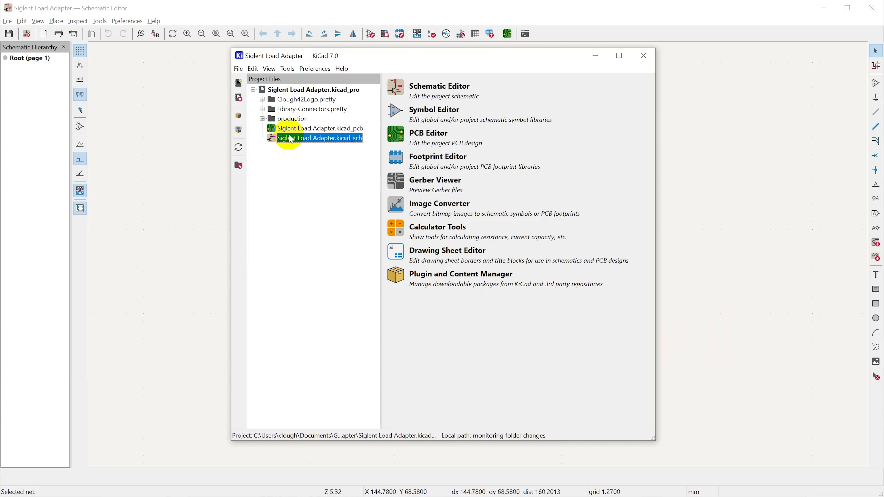
Open the Siglent Load Adapter PCB layout and compare the traces on the B.Cu and F.Cu copper layers
double_click(286, 123)
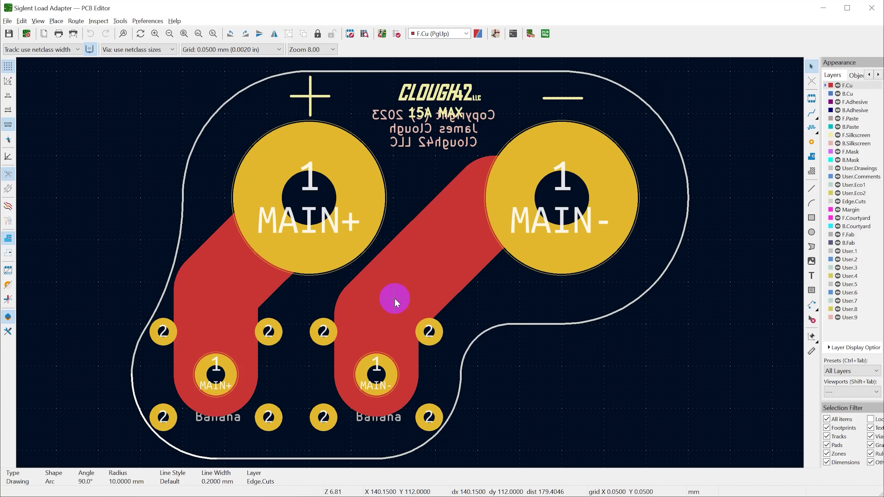
left_click(846, 95)
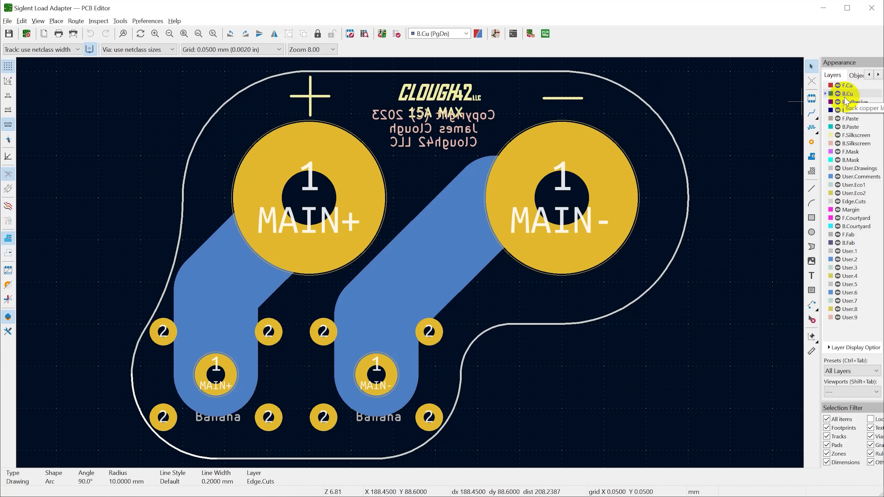
left_click(847, 86)
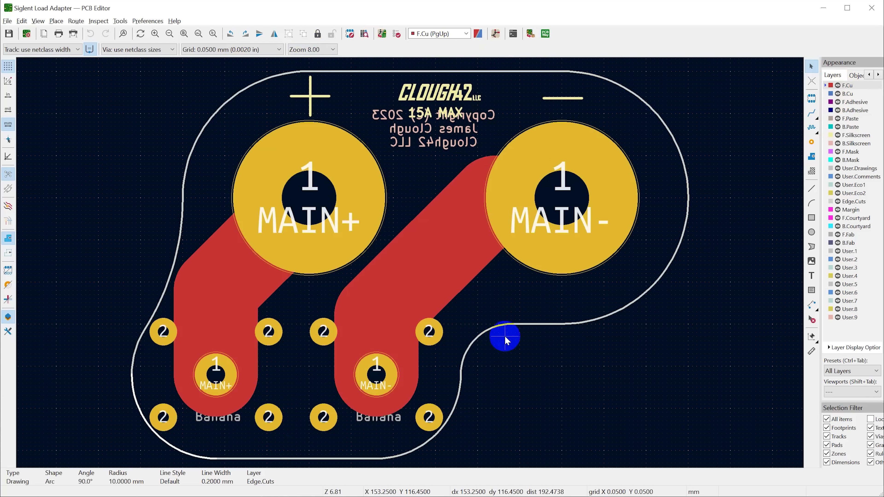
Examine the properties of the board outline's large arc around the MAIN- pad and the straight segment beneath it
left_click(662, 122)
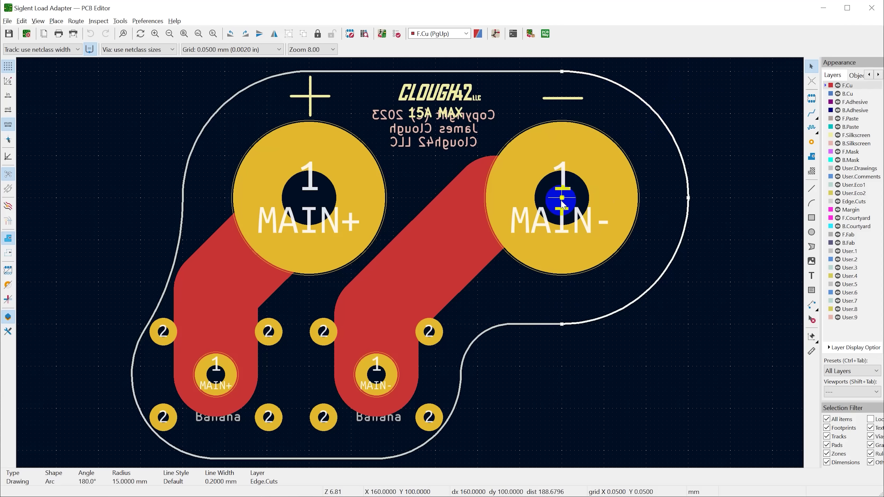
double_click(672, 138)
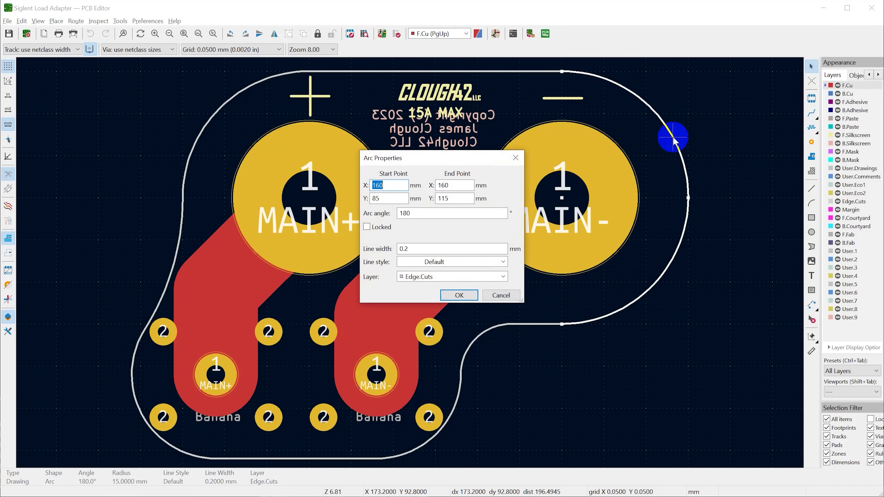
double_click(373, 185)
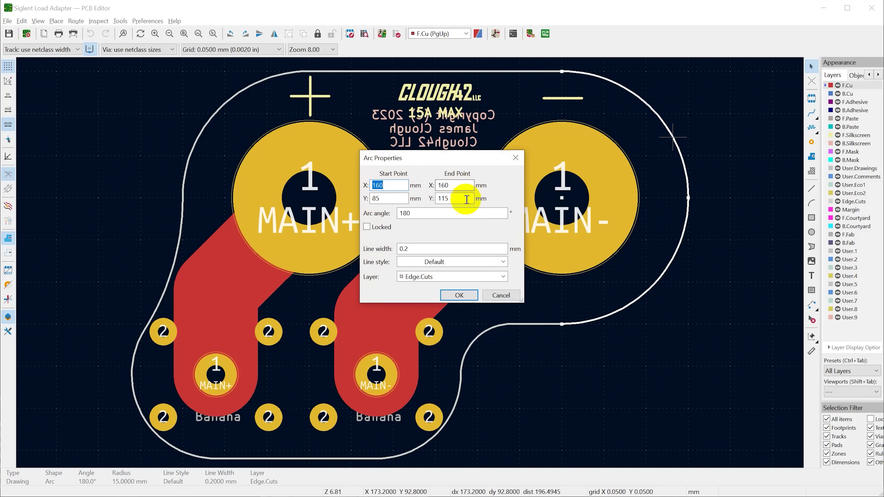
left_click(504, 298)
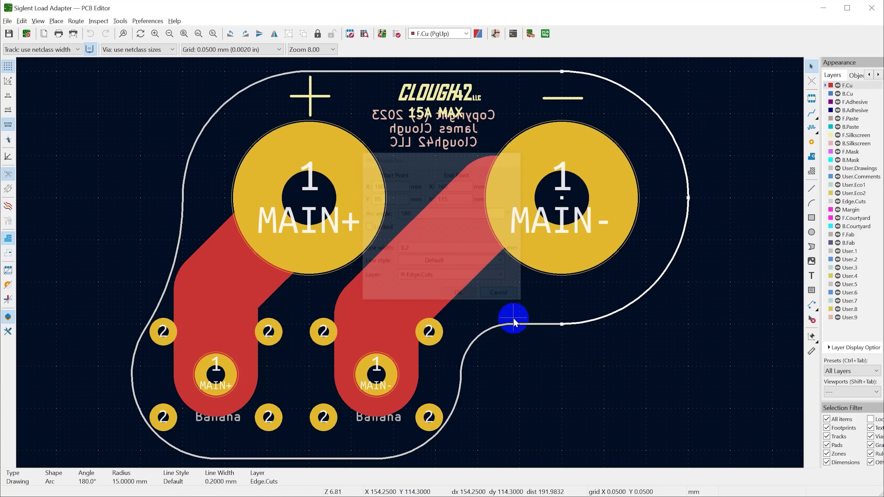
left_click(520, 325)
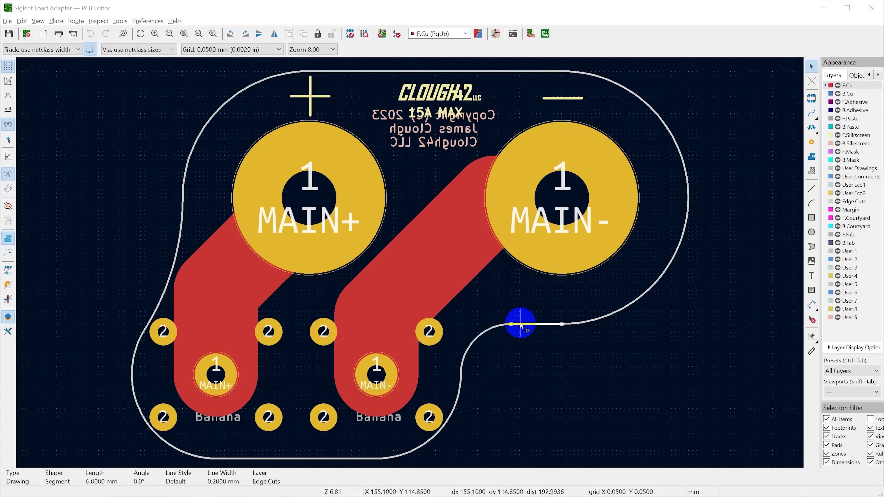
double_click(521, 324)
left_click(500, 297)
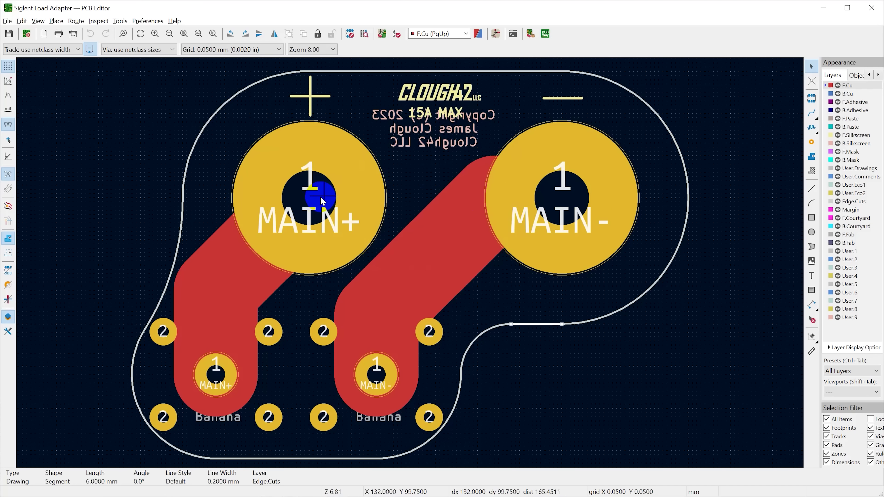
Examine the position and hole properties of the MAIN- and MAIN+ banana jack center pads
left_click(395, 377)
left_click(400, 380)
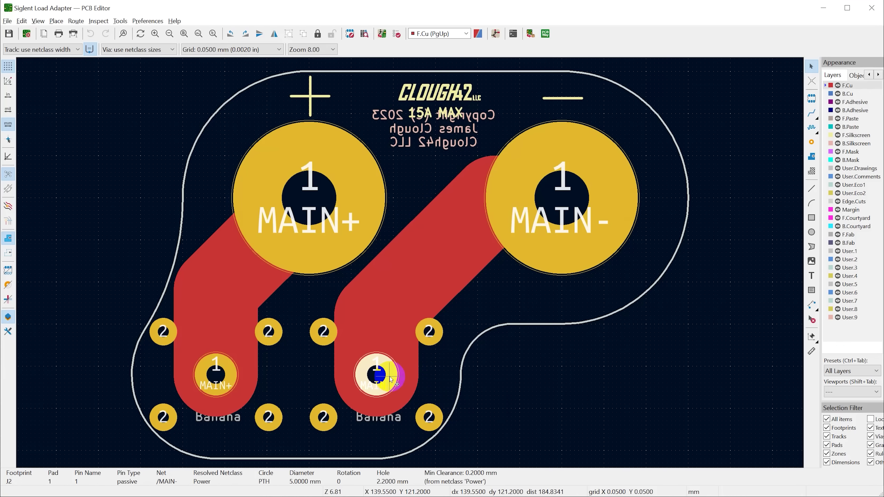
double_click(392, 382)
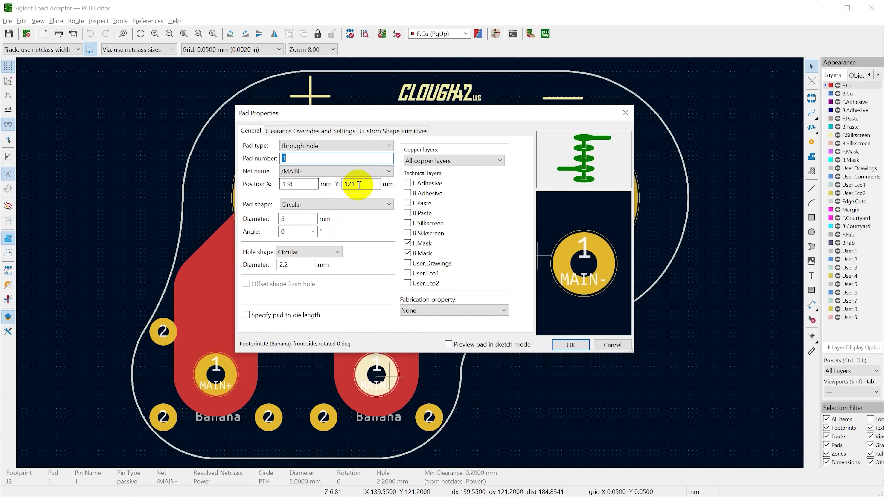
left_click(570, 344)
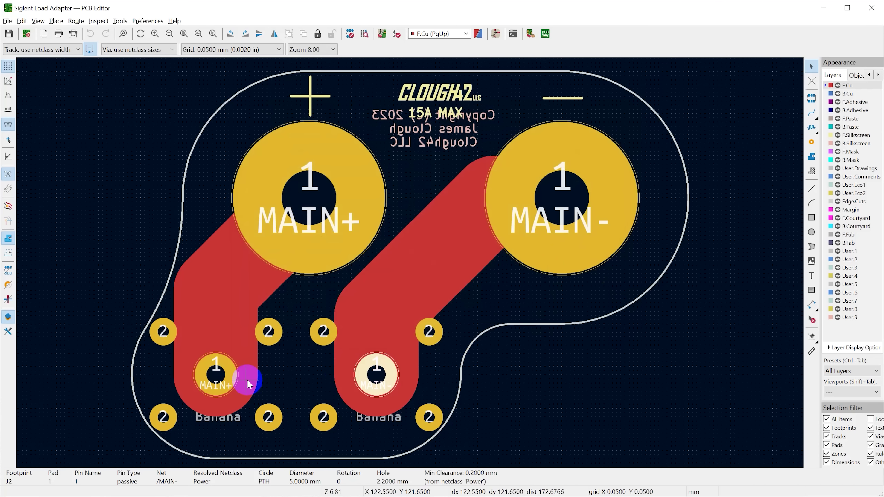
left_click(233, 378)
left_click(258, 381)
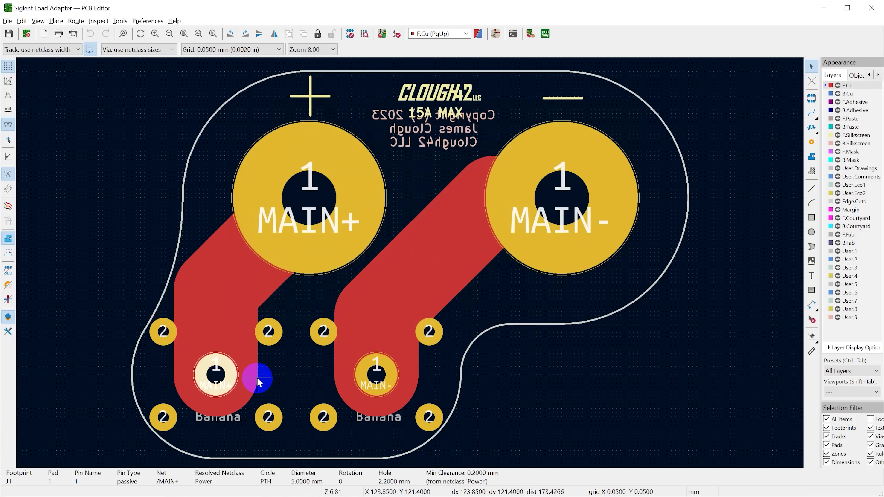
key("e")
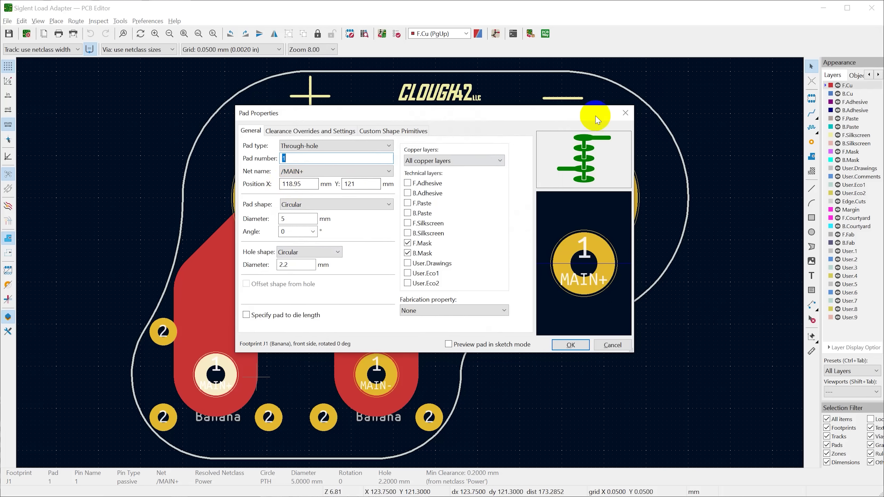
left_click(625, 113)
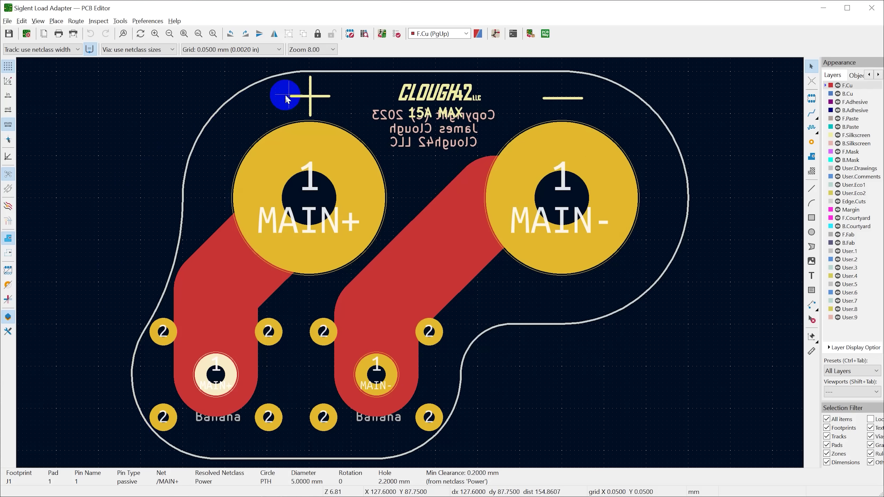
left_click(587, 235)
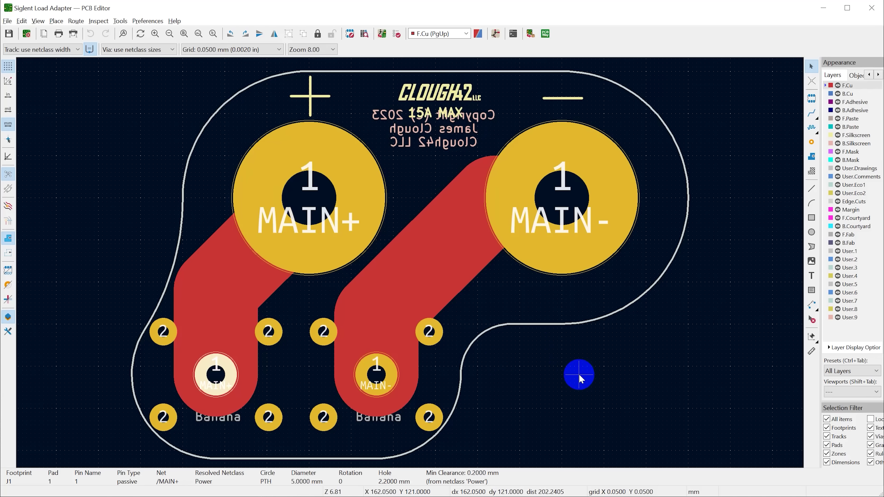
Compare the B.Cu and F.Cu traces, and turn off Remove redundant tracks in the interactive router settings
left_click(847, 94)
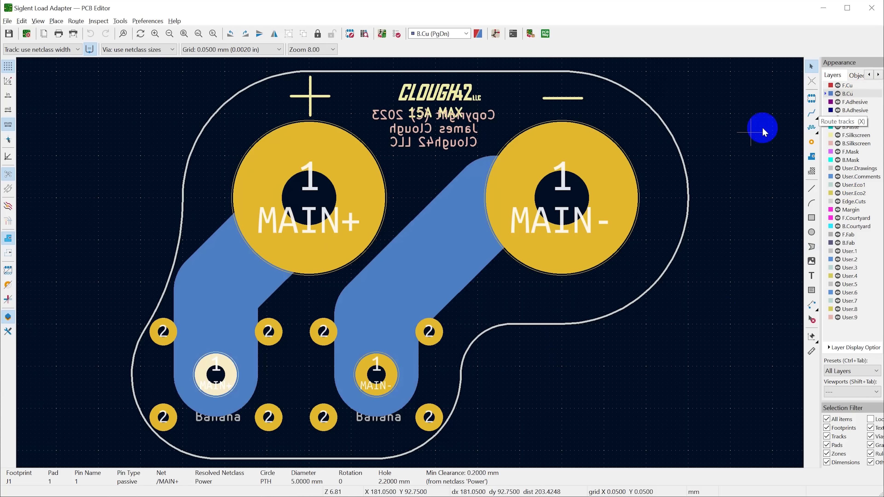
left_click(847, 86)
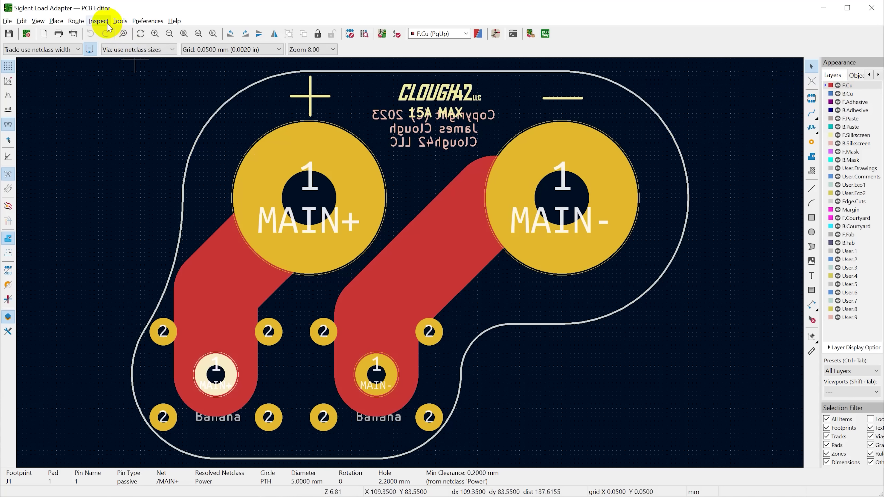
left_click(76, 20)
left_click(100, 104)
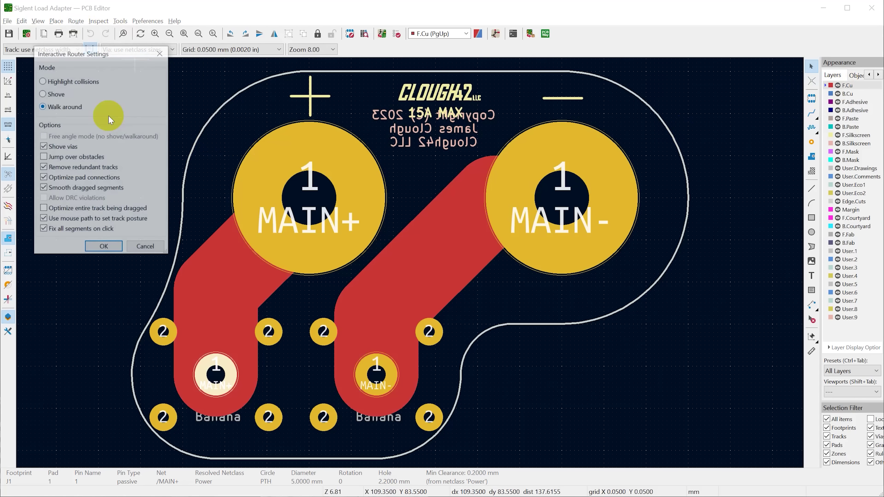
mouse_move(45, 170)
left_click(43, 168)
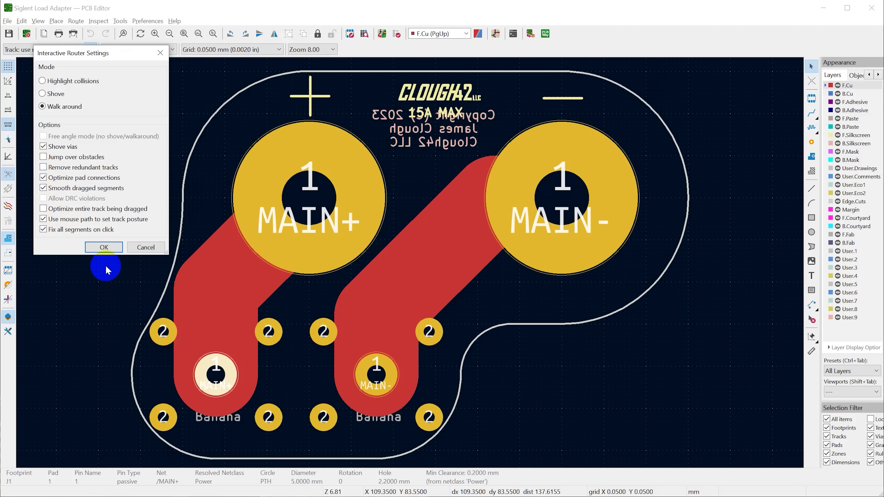
left_click(106, 247)
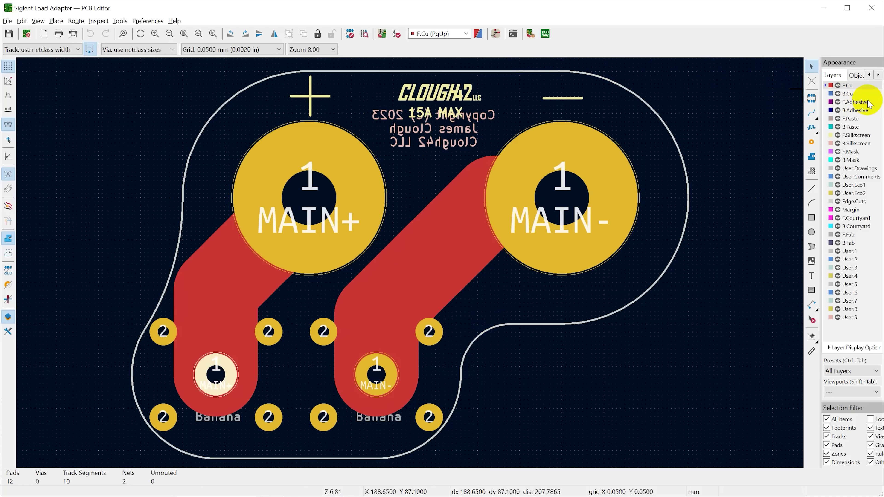
View the B.Cu layer, and inspect the front and back of the adapter board in the 3D Viewer
left_click(847, 94)
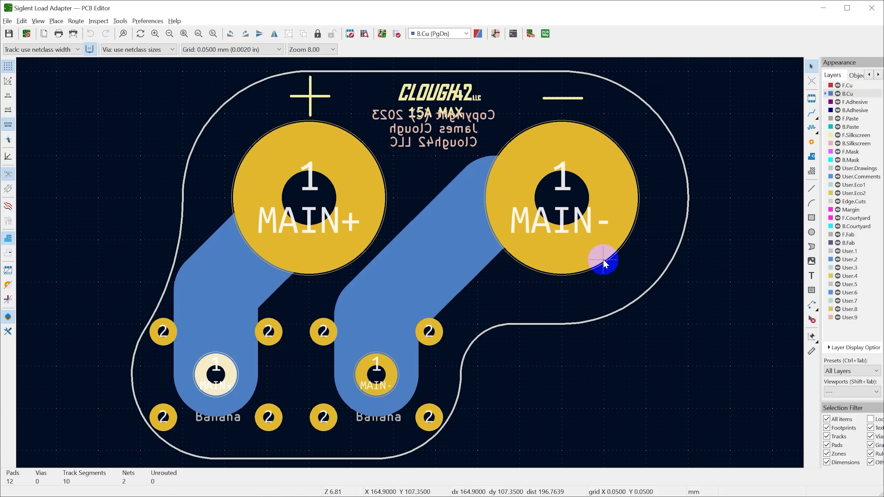
key("alt+3")
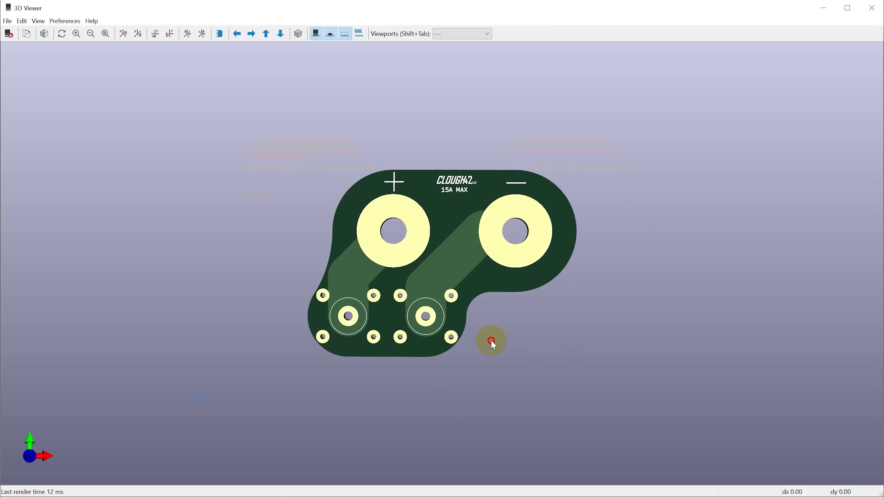
mouse_move(491, 339)
left_mouse_down()
mouse_move(487, 233)
mouse_move(476, 261)
mouse_move(475, 338)
left_mouse_up()
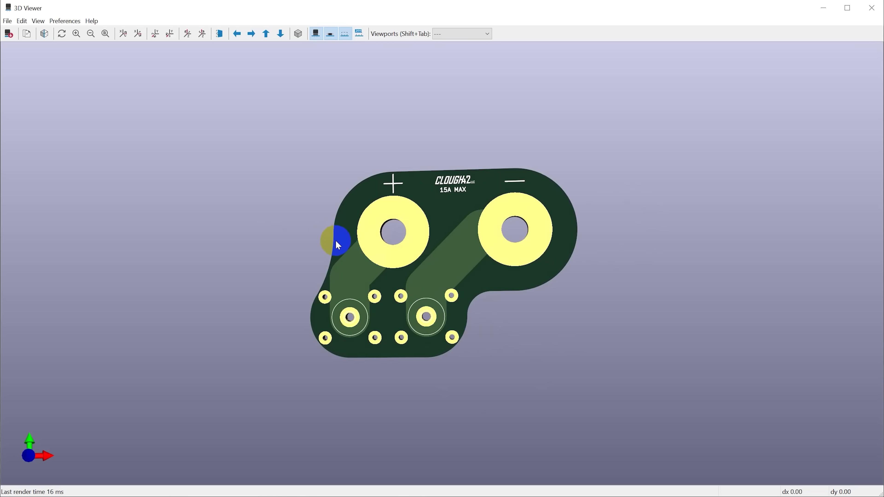
left_click_drag(342, 242, 524, 242)
left_click_drag(434, 244, 712, 244)
key("shift+z")
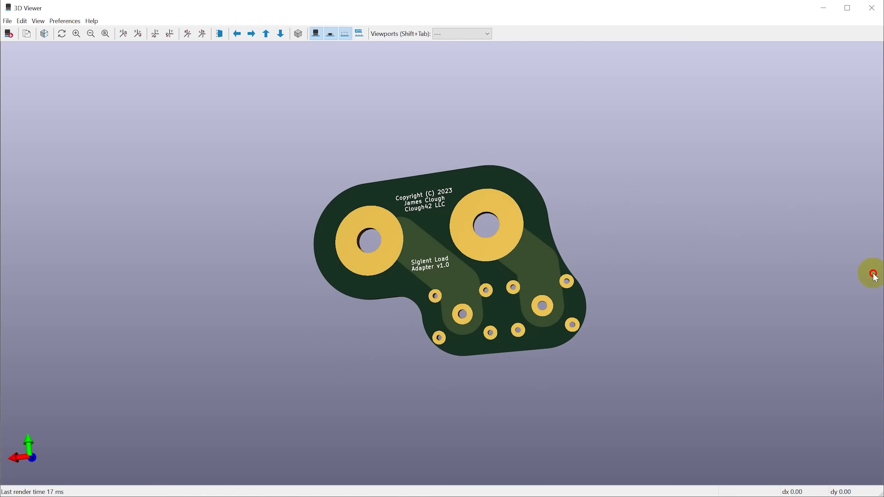
left_click_drag(529, 306, 553, 318)
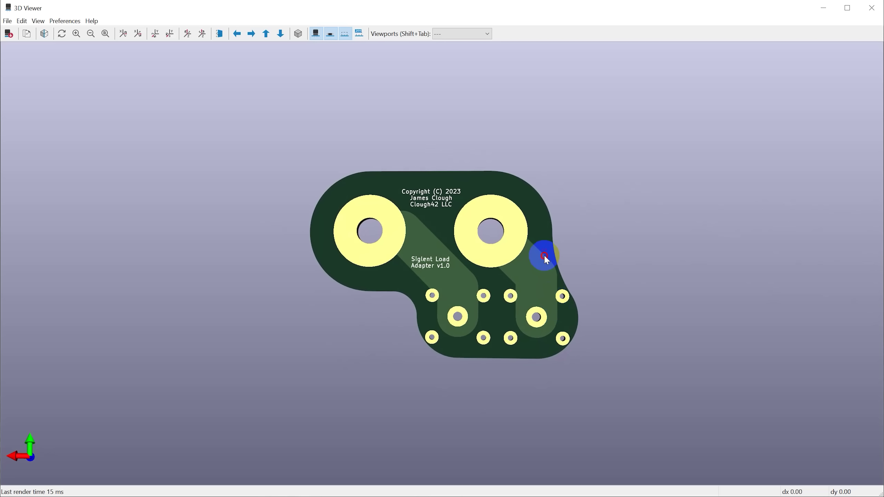
left_click_drag(546, 260, 174, 268)
left_click_drag(445, 268, 80, 270)
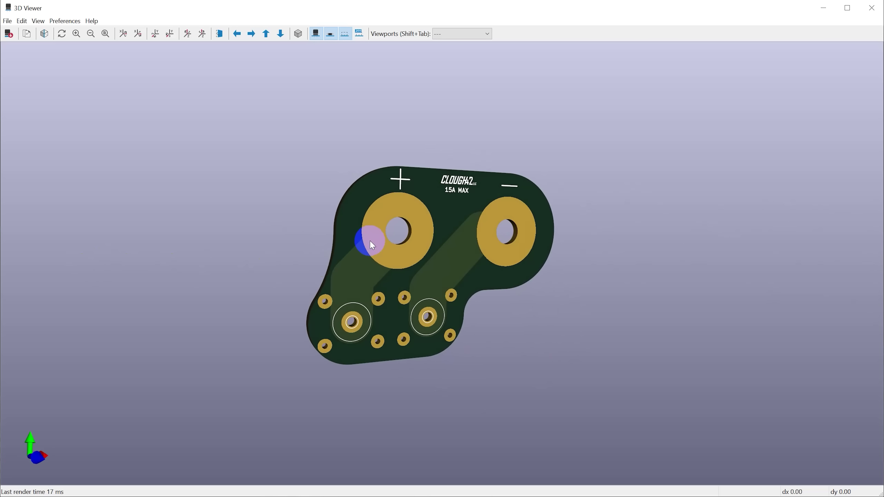
left_click_drag(373, 245, 473, 208)
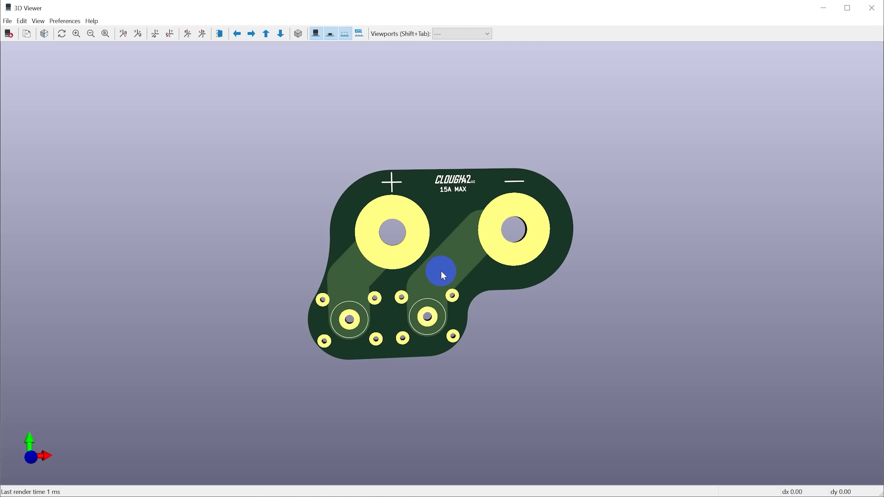
Return to the PCB Editor, generate the fabrication files with Fabrication Toolkit, and upload the Gerber archive to JLCPCB's quote page in the browser
key("alt+Tab")
left_click(519, 35)
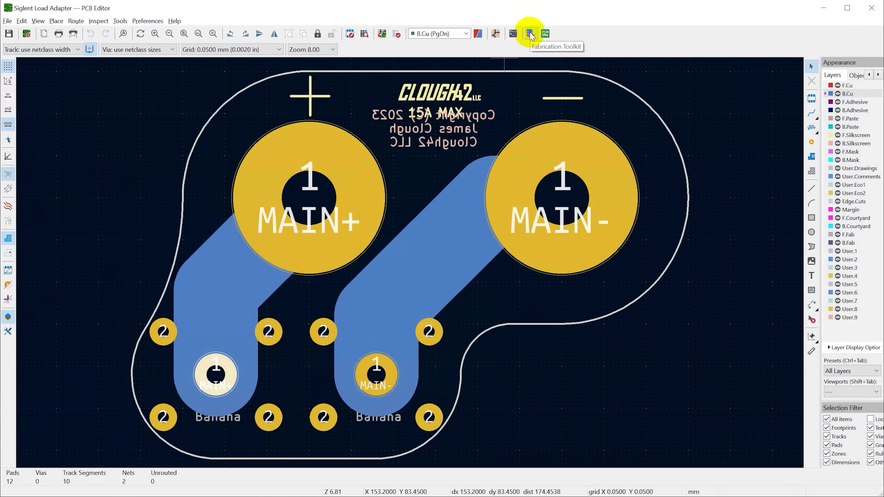
left_click(530, 34)
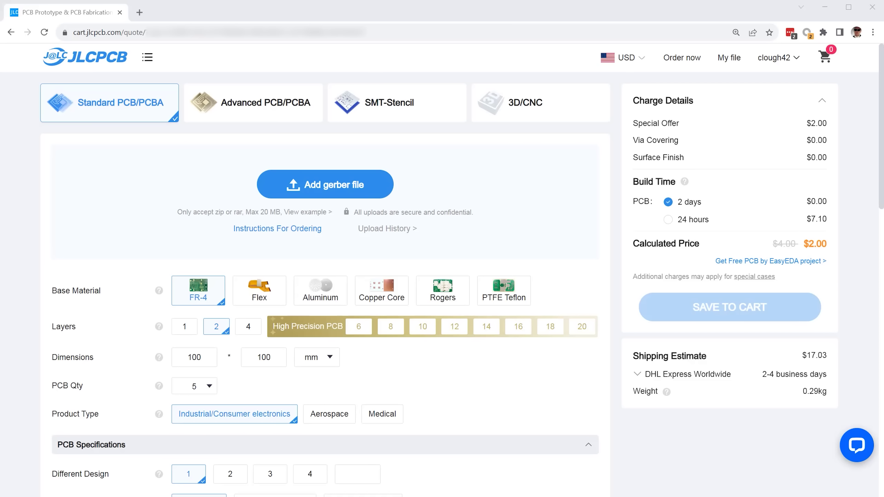
left_click_drag(254, 258, 300, 191)
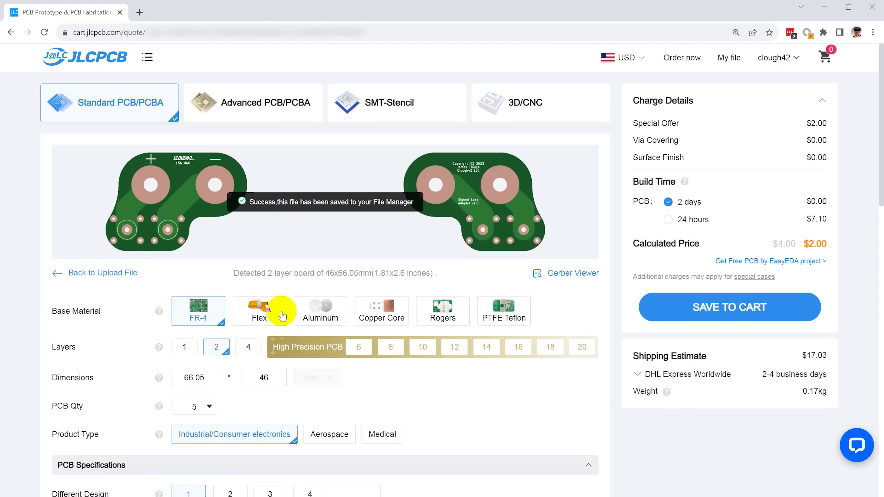
Set the PCB thickness to 2.0 and the outer copper weight to 2 oz for the order
scroll(341, 397, "down", 2)
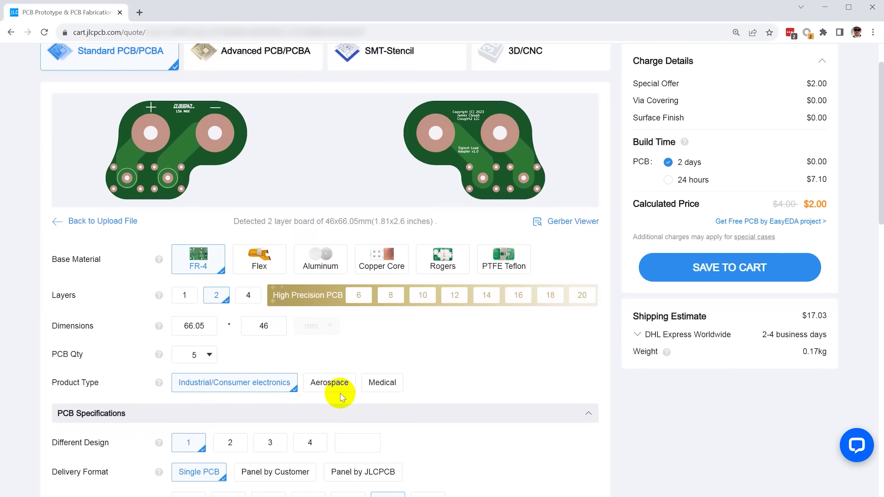
scroll(454, 326, "down", 8)
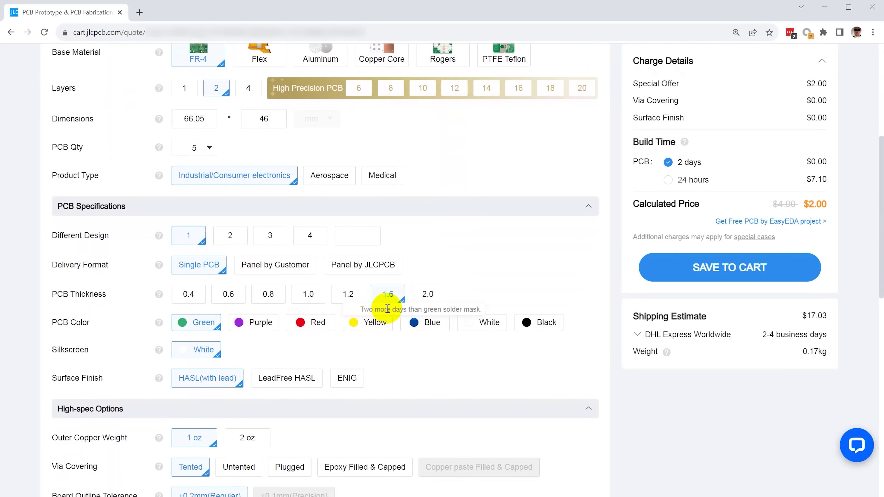
left_click(429, 295)
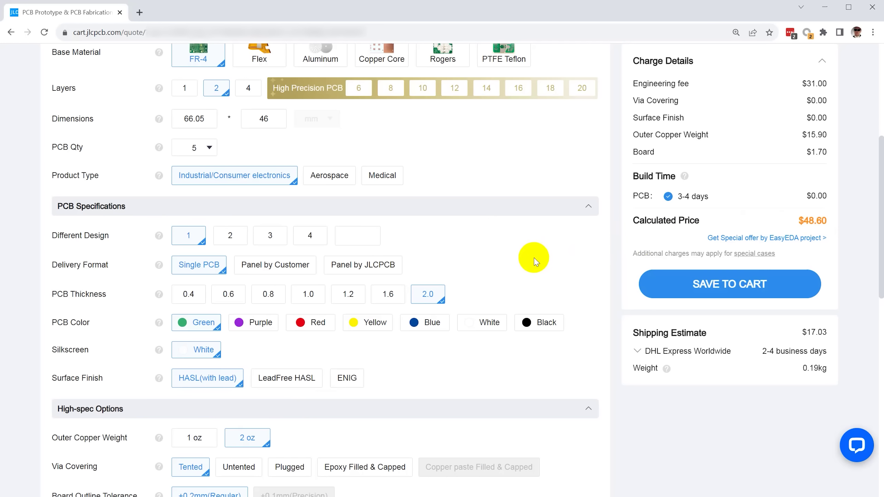
Compare the quotes for 20 and 30 boards, and set the PCB quantity to 50
scroll(361, 258, "up", 3)
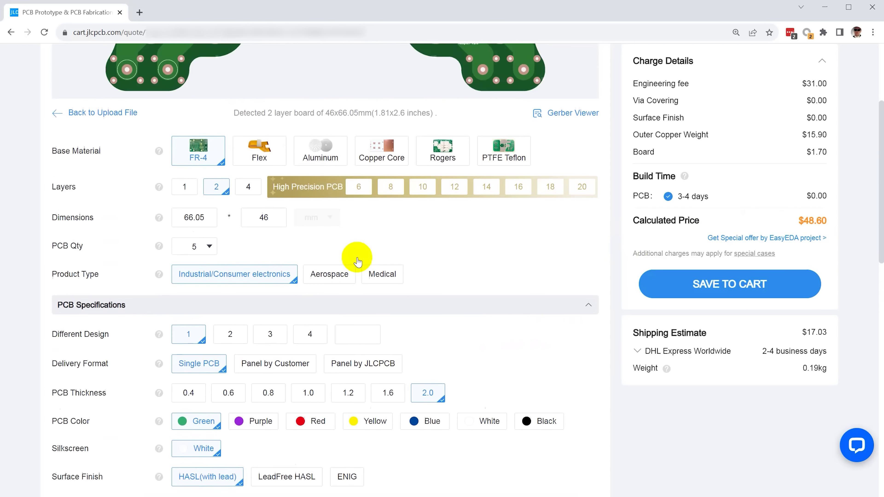
left_click(208, 252)
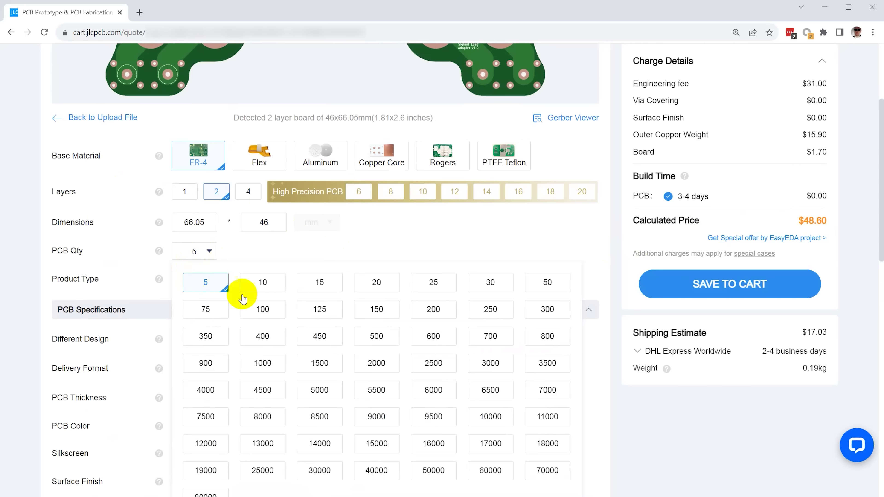
left_click(381, 284)
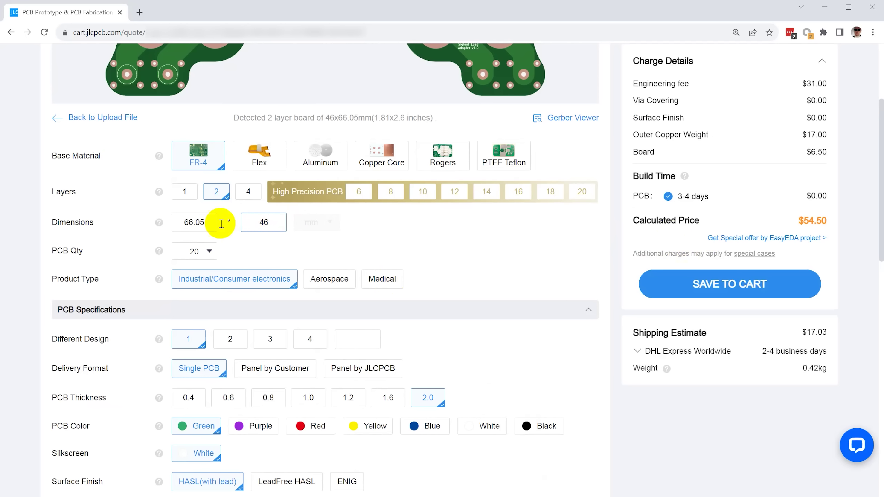
left_click(207, 252)
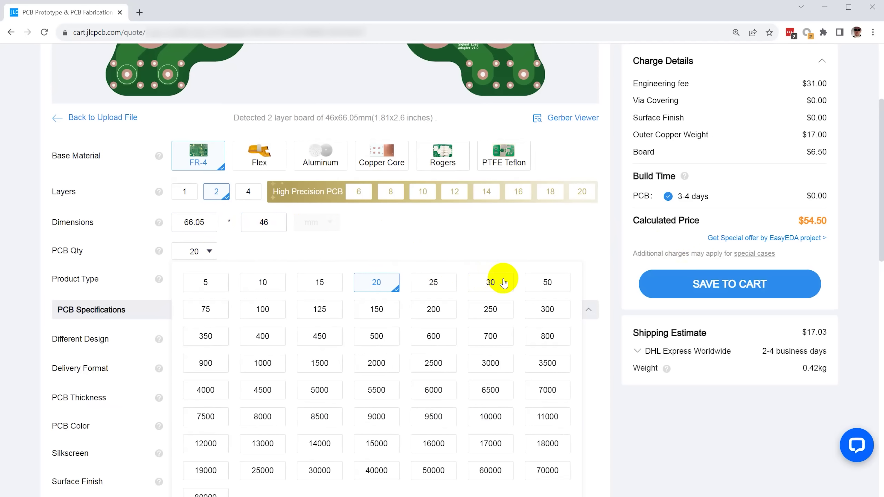
left_click(491, 283)
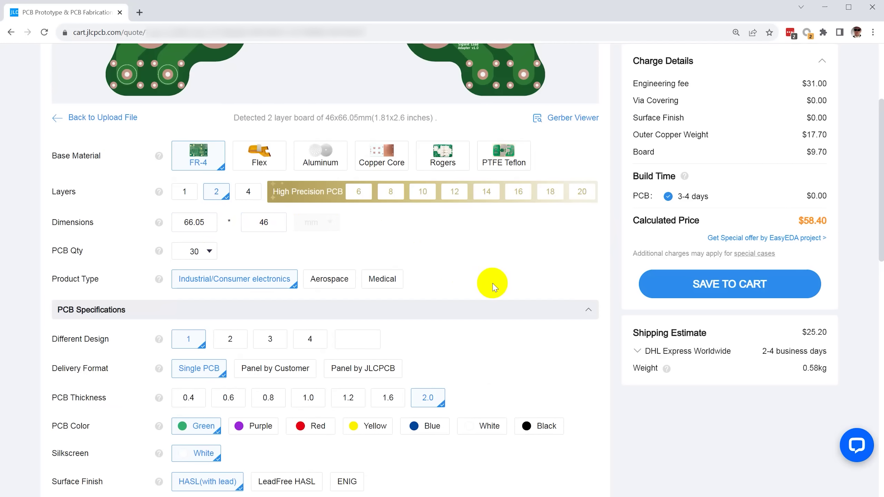
left_click(196, 252)
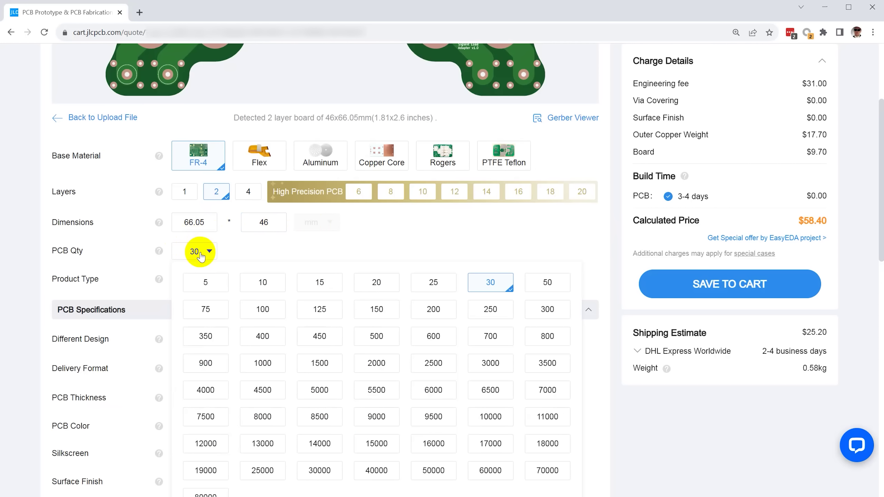
left_click(549, 282)
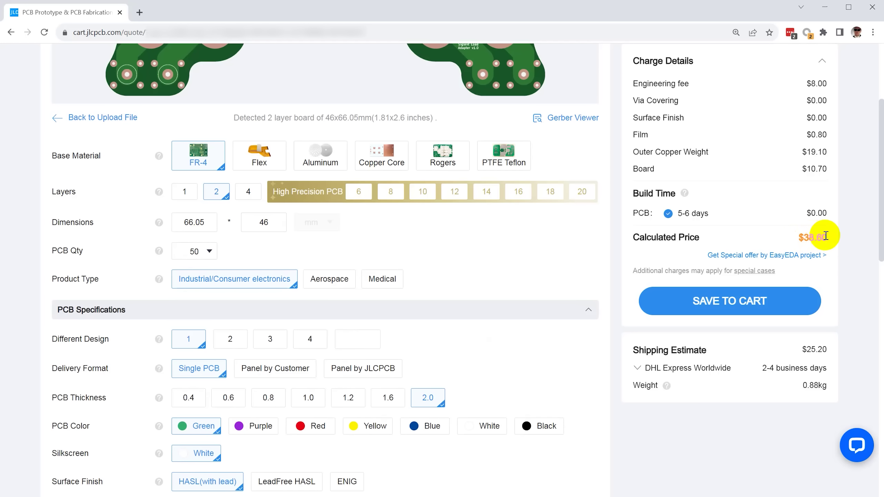
left_click(765, 312)
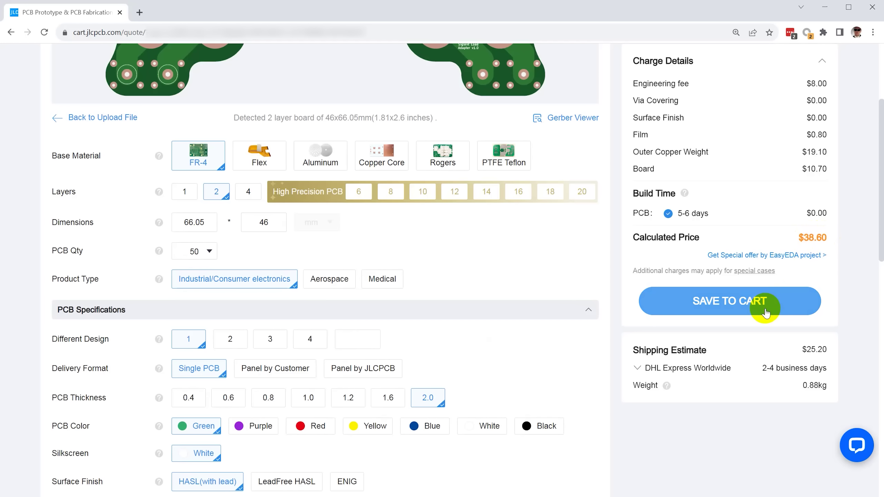
Try a PCB quantity of 75, and return the quantity to 50 to compare the calculated price
left_click(203, 251)
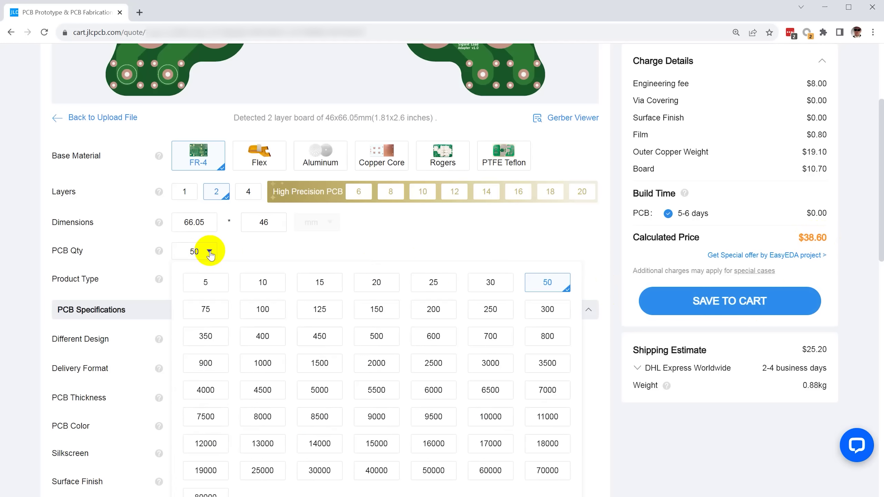
left_click(204, 311)
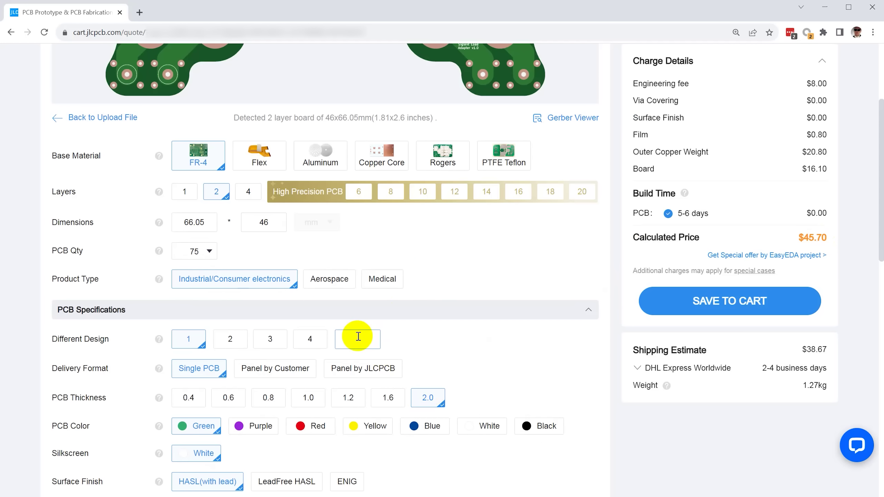
left_click(204, 251)
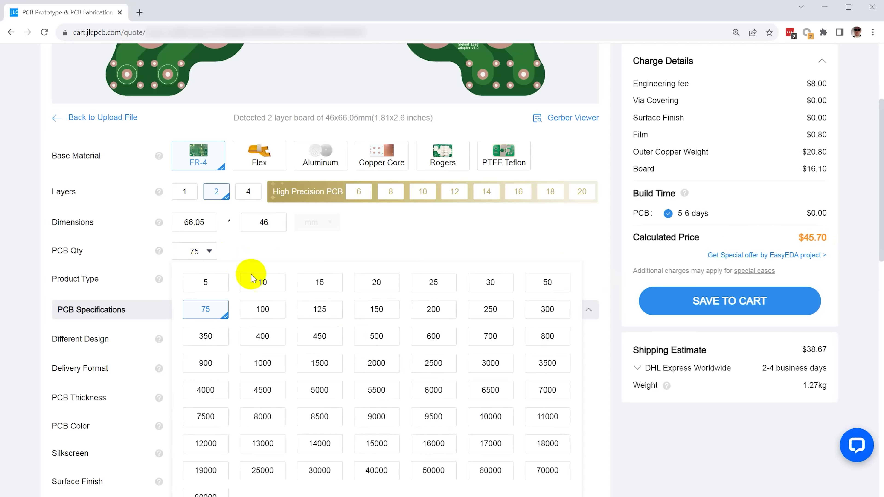
left_click(545, 284)
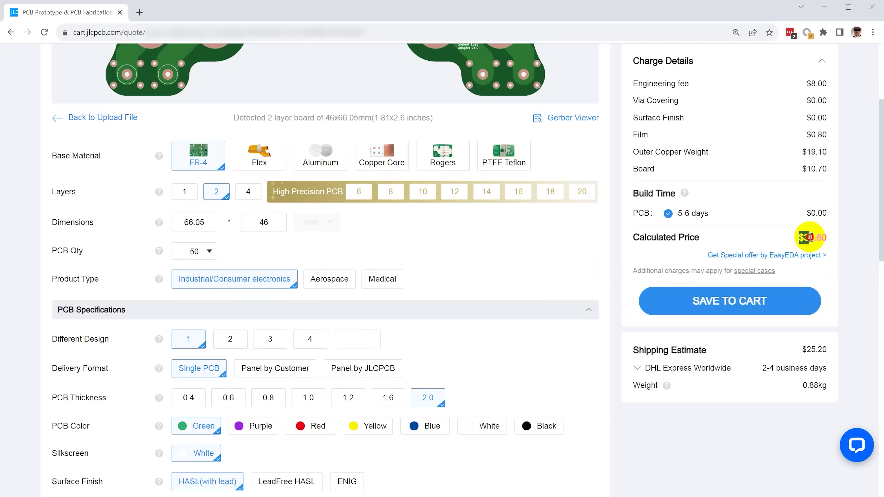
left_click_drag(810, 237, 825, 237)
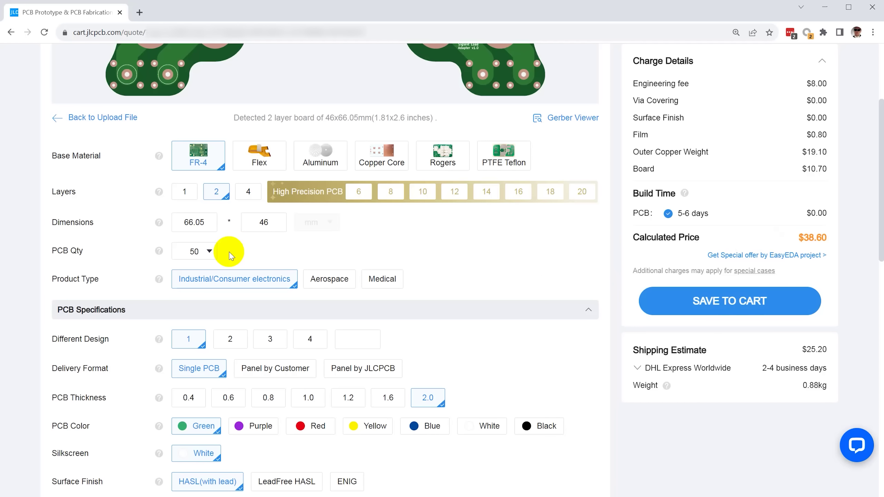
Choose LeadFree HASL as the surface finish, and review the board preview and remaining order options
scroll(607, 339, "down", 5)
left_click(286, 275)
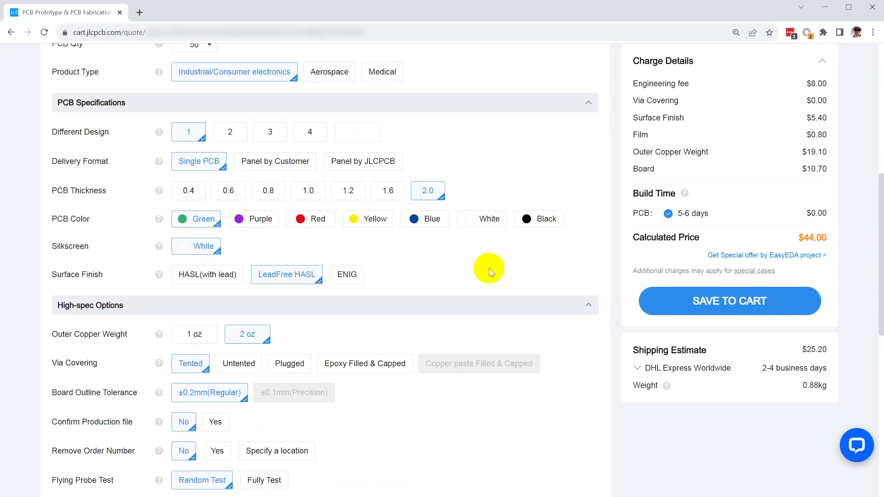
scroll(489, 271, "up", 6)
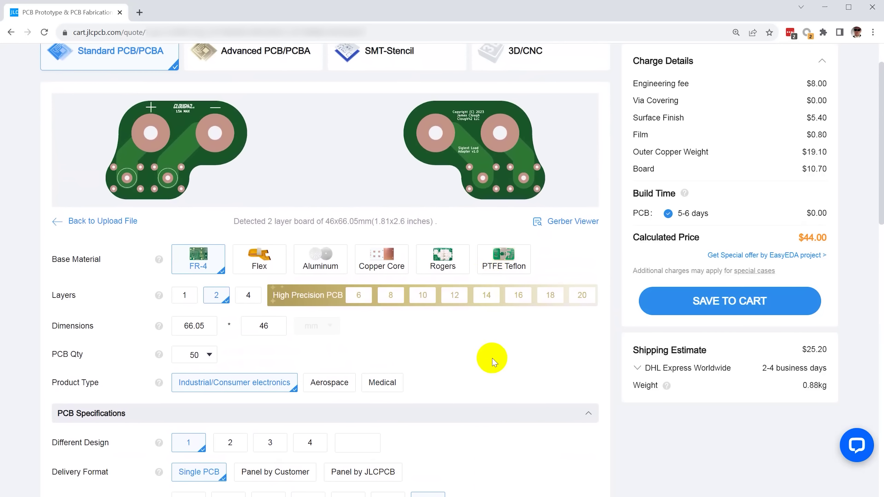
scroll(493, 362, "down", 3)
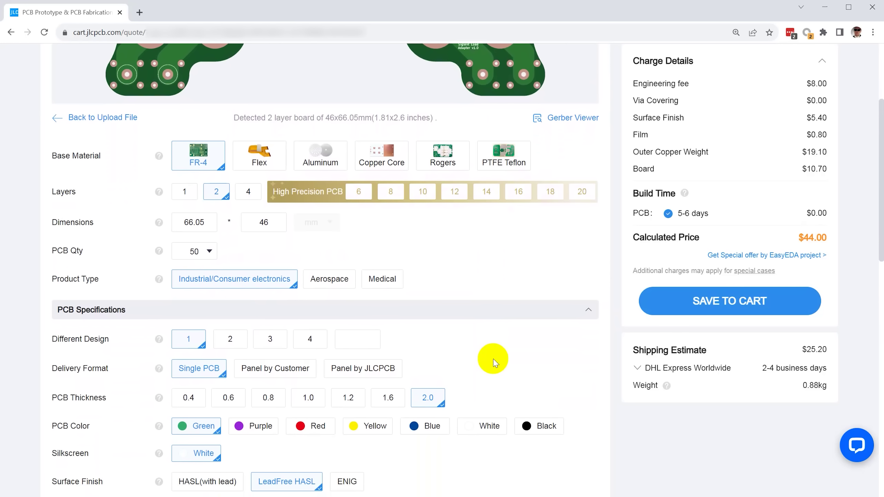
scroll(564, 317, "down", 2)
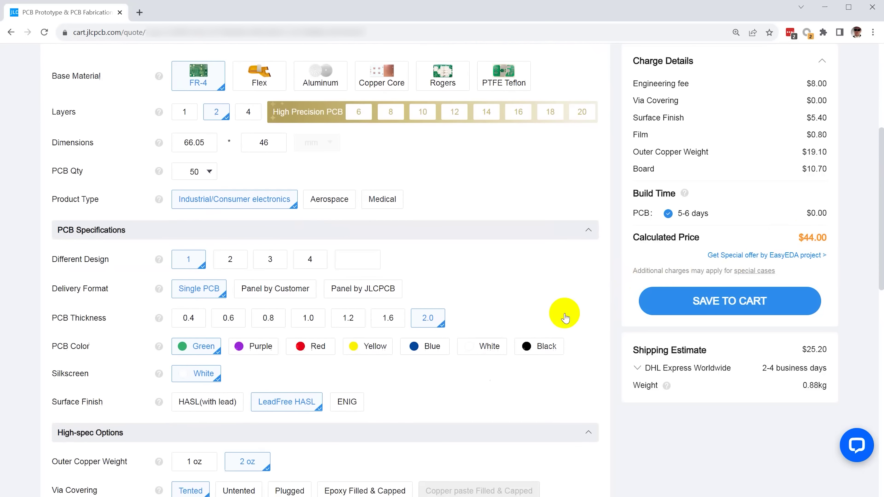
scroll(564, 318, "down", 2)
scroll(564, 318, "down", 3)
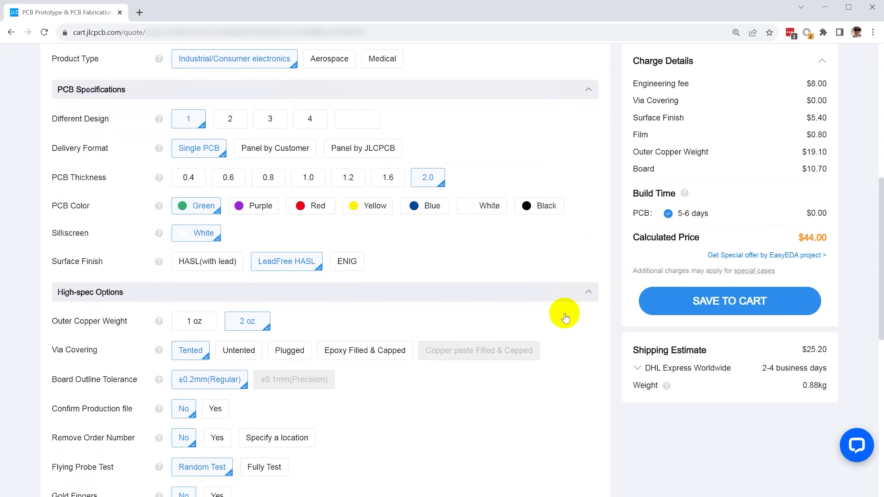
scroll(564, 317, "up", 10)
scroll(564, 317, "up", 2)
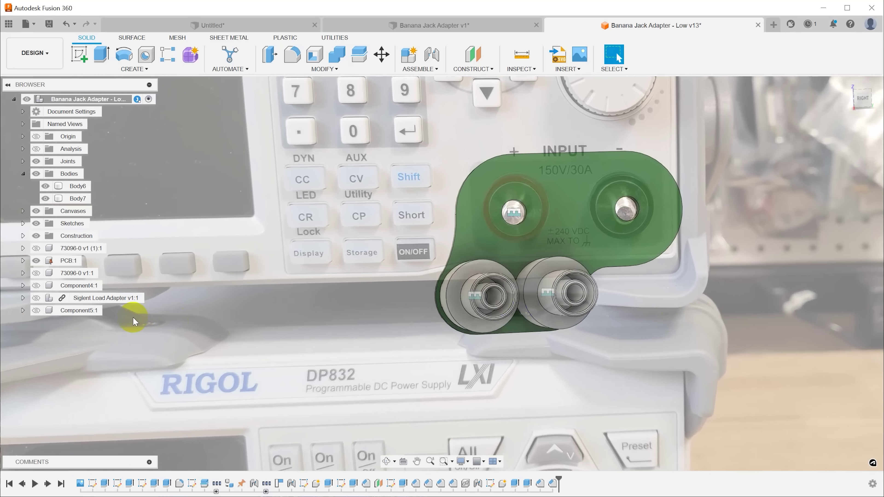
In Fusion 360, hide the PCB:1 component, show the imported Siglent Load Adapter v1:1 board, and inspect its edge
left_click(36, 265)
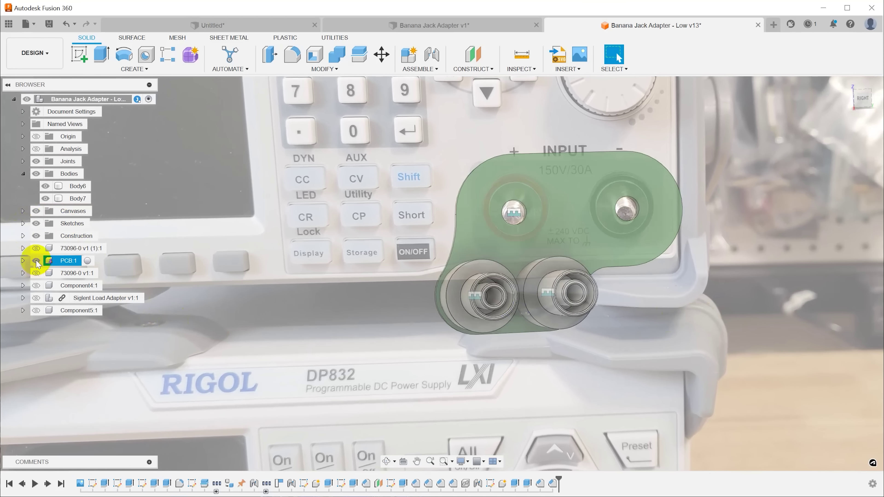
left_click(36, 261)
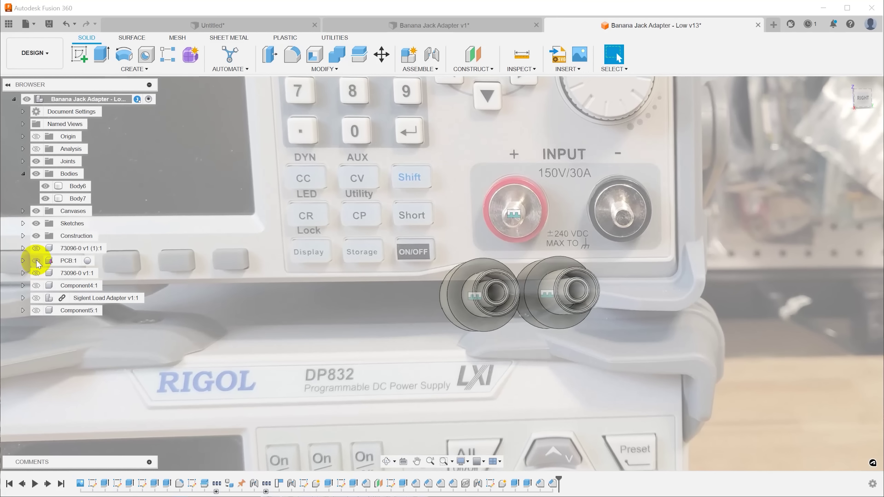
left_click(36, 298)
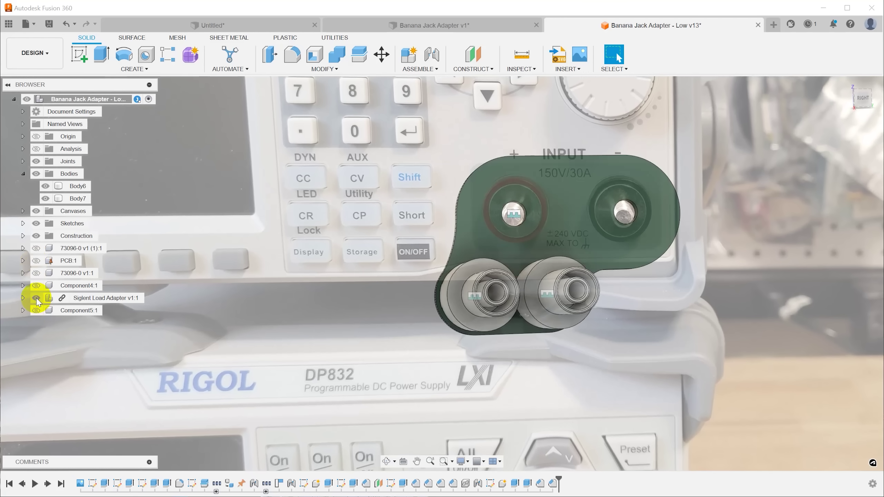
middle_click_drag(733, 478, 849, 341, "shift")
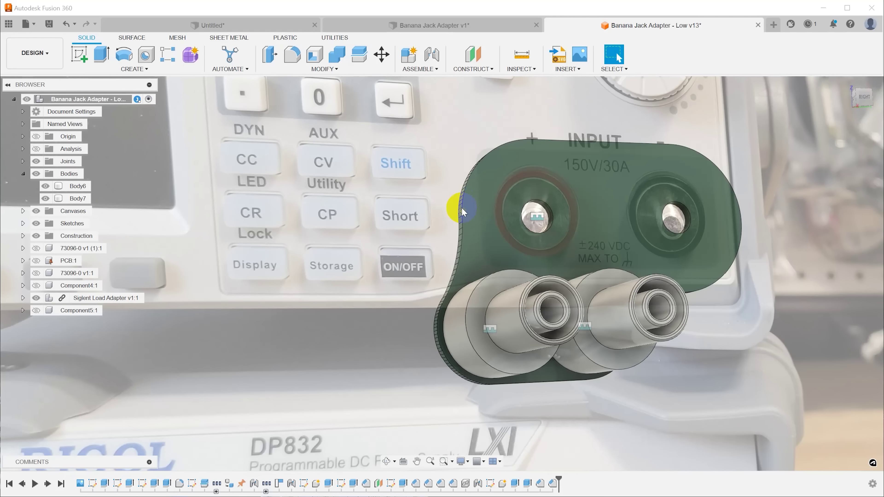
scroll(460, 361, "up", 5)
middle_click_drag(460, 361, 511, 110, "shift")
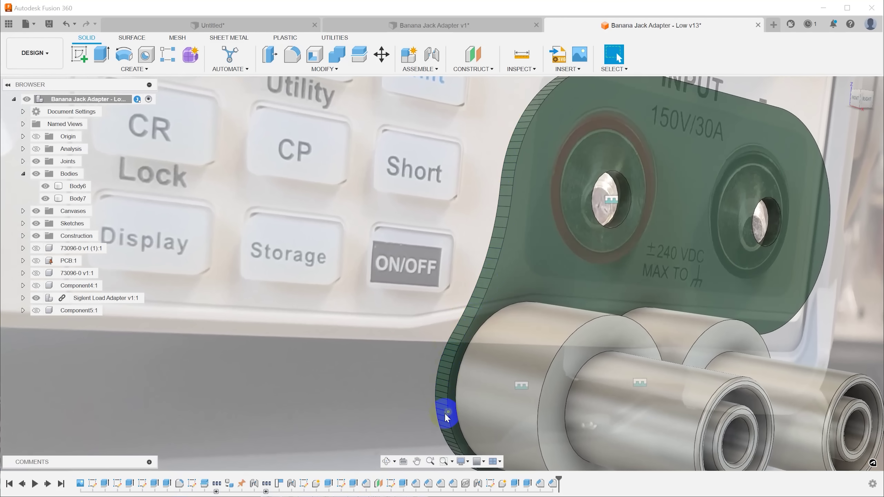
scroll(463, 330, "down", 1)
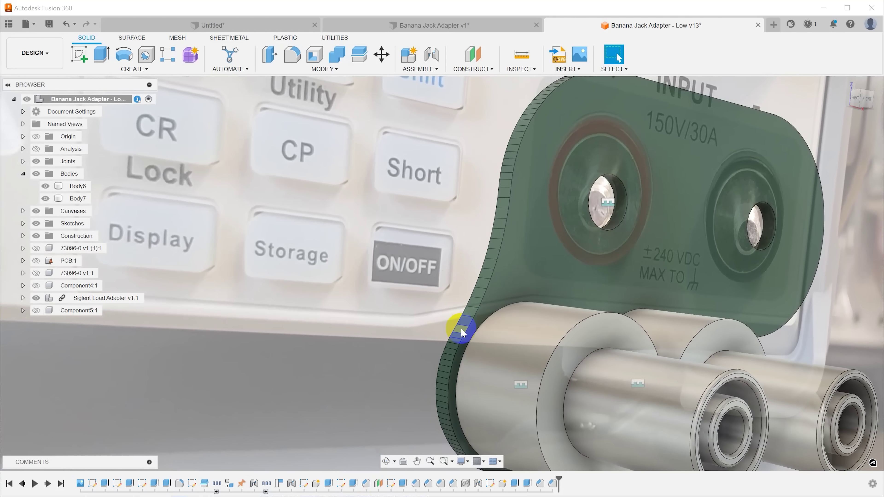
Swap briefly between the Siglent Load Adapter v1:1 board and the PCB:1 component to compare their outlines
left_click(45, 299)
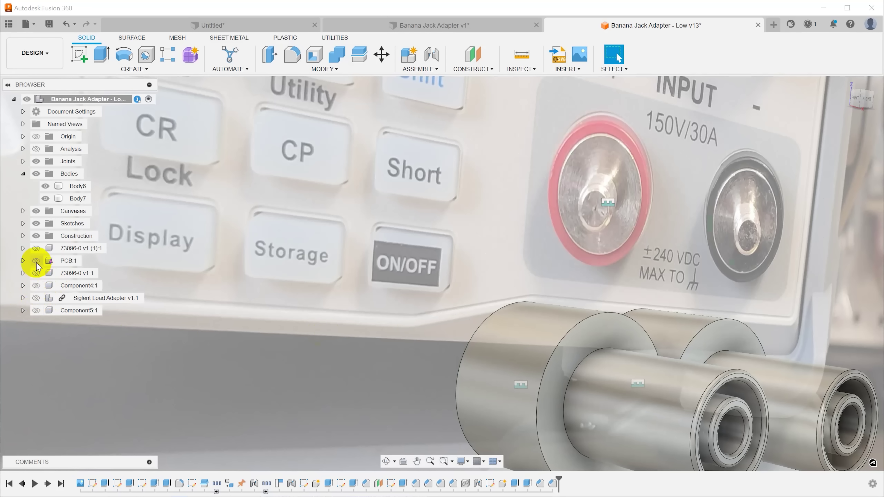
left_click(36, 261)
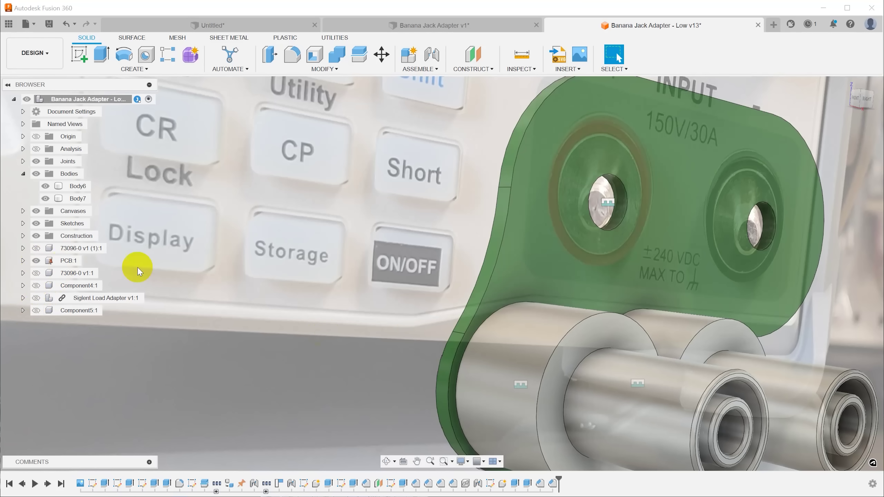
left_click(36, 260)
left_click(36, 298)
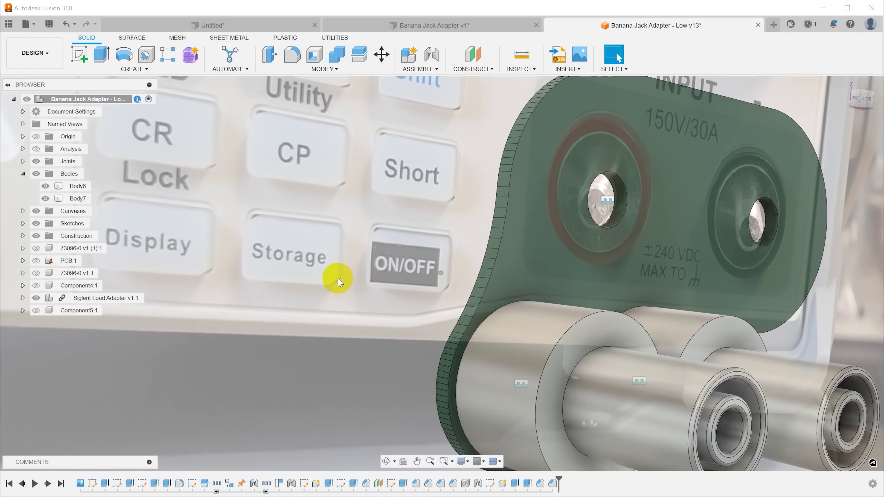
Hide the simplified jack bodies in the Bodies folder, and show the detailed 73096-0 v1 (1):1 and 73096-0 v1:1 banana jacks
scroll(337, 278, "down", 3)
left_click(542, 341)
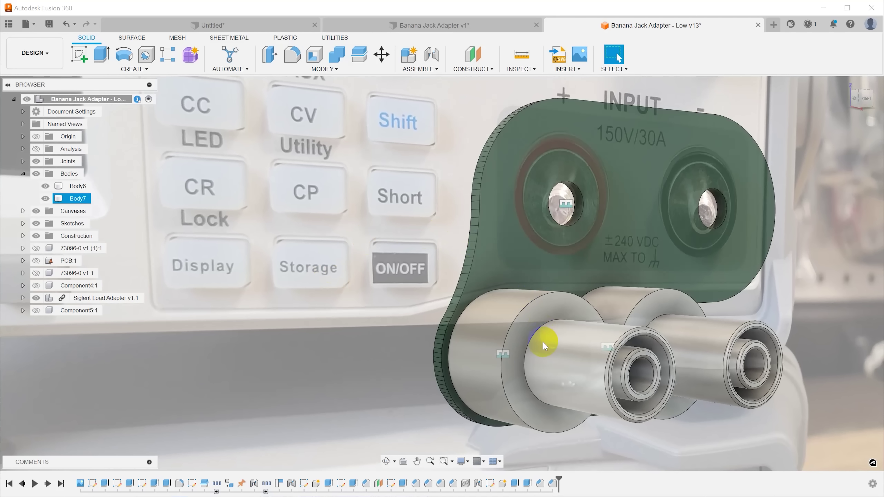
left_click(558, 360)
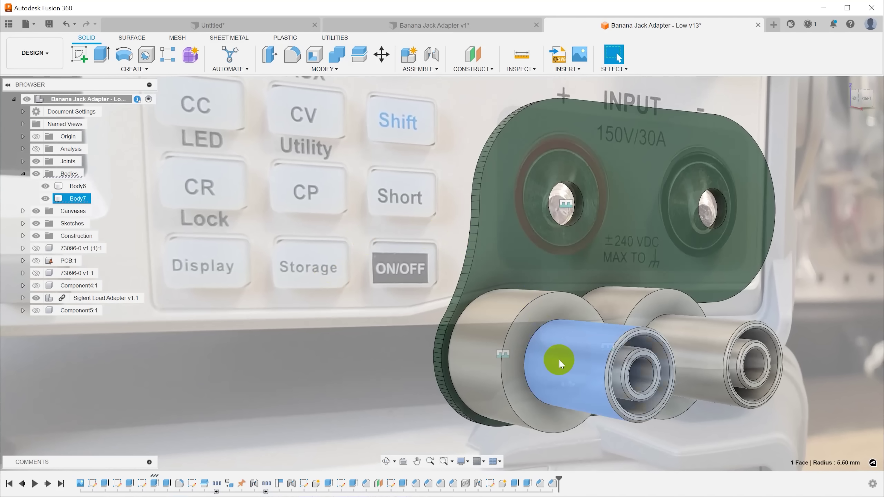
left_click(36, 174)
left_click(35, 248)
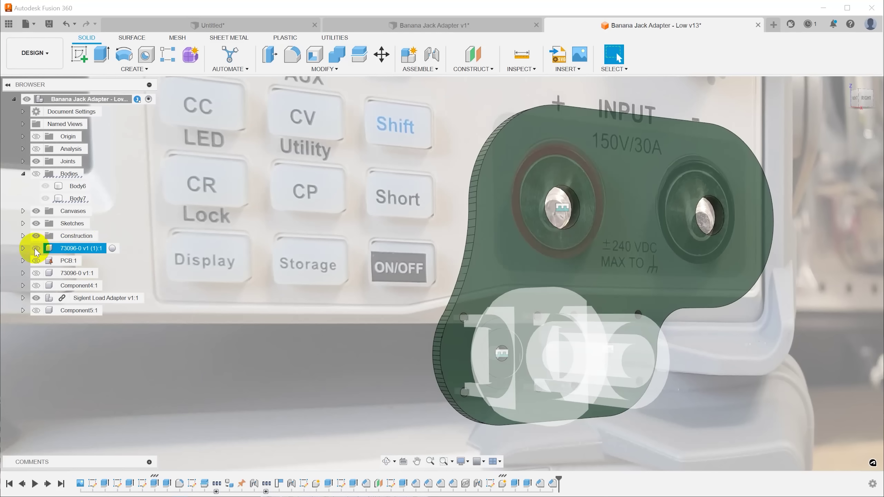
left_click(37, 274)
Examine how the two detailed banana jacks sit on the adapter board from the side and the front
middle_click_drag(39, 272, 841, 287, "shift")
scroll(842, 287, "up", 3)
scroll(827, 287, "down", 5)
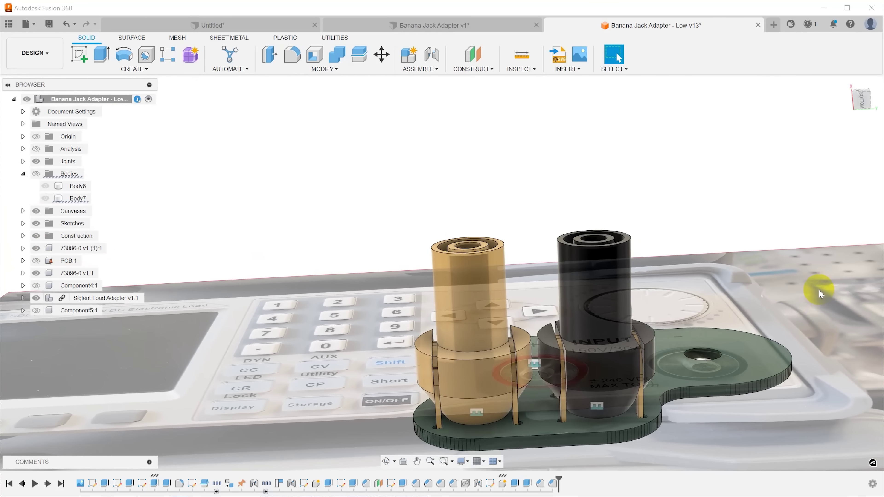
scroll(817, 291, "up", 5)
scroll(817, 292, "up", 5)
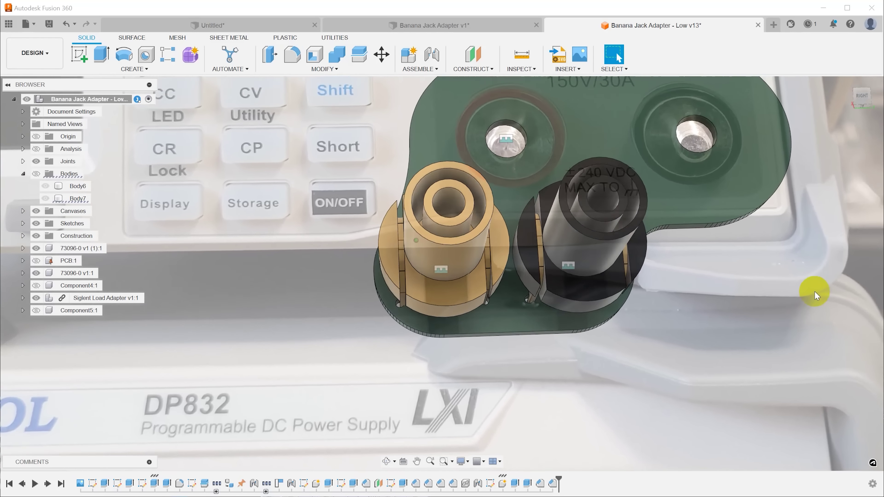
scroll(814, 291, "down", 5)
mouse_move(503, 410)
middle_mouse_down("shift")
mouse_move(401, 314)
mouse_move(376, 246)
mouse_move(541, 251)
mouse_move(518, 241)
mouse_move(536, 245)
mouse_move(458, 306)
mouse_move(387, 250)
mouse_move(581, 246)
mouse_move(595, 258)
mouse_move(597, 340)
mouse_move(597, 315)
mouse_move(584, 322)
mouse_move(579, 304)
mouse_move(618, 370)
middle_mouse_up("shift")
scroll(618, 371, "down", 5)
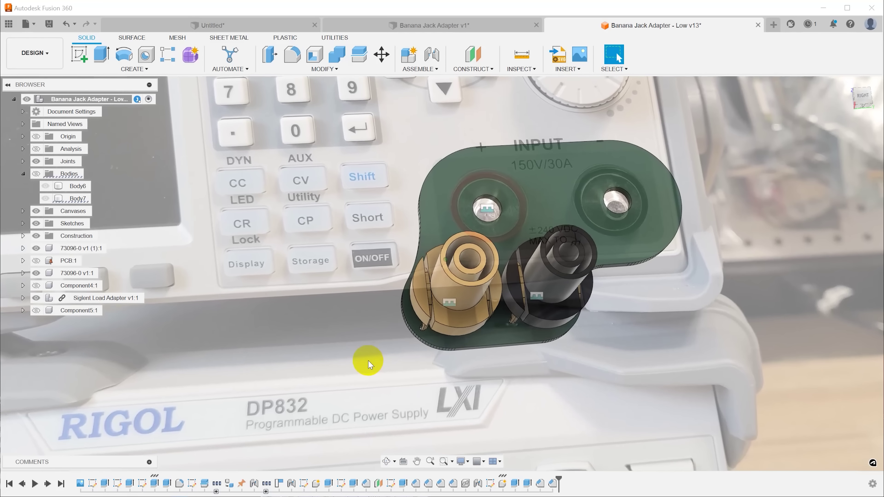
Show the Component5:1 cover around the adapter board
left_click(36, 310)
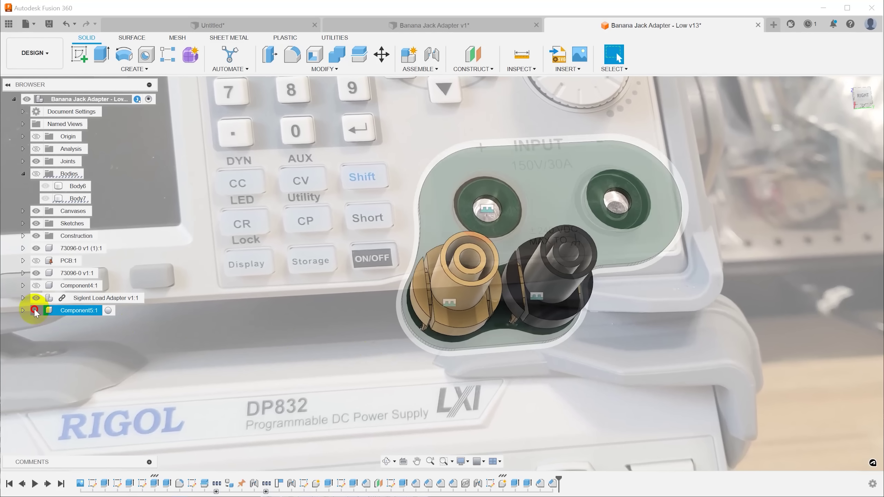
Show the Component5:1 cover plate and the Component4:1 housing around the banana jacks, and check how they fit together
left_click(36, 311)
middle_click_drag(115, 319, 604, 271, "shift")
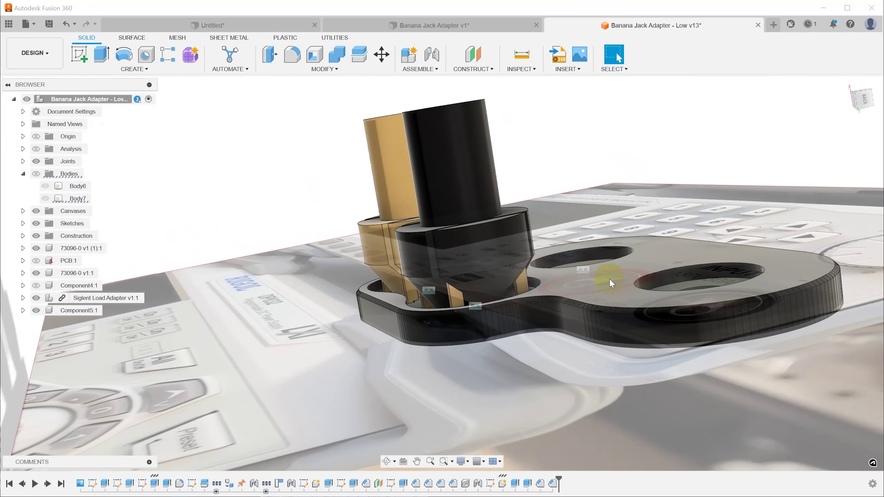
scroll(609, 279, "up", 5)
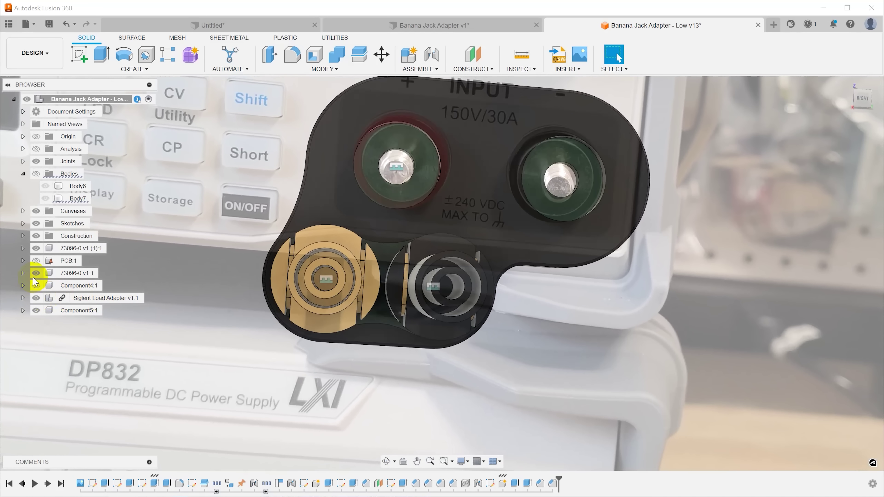
middle_click_drag(322, 369, 485, 292, "shift")
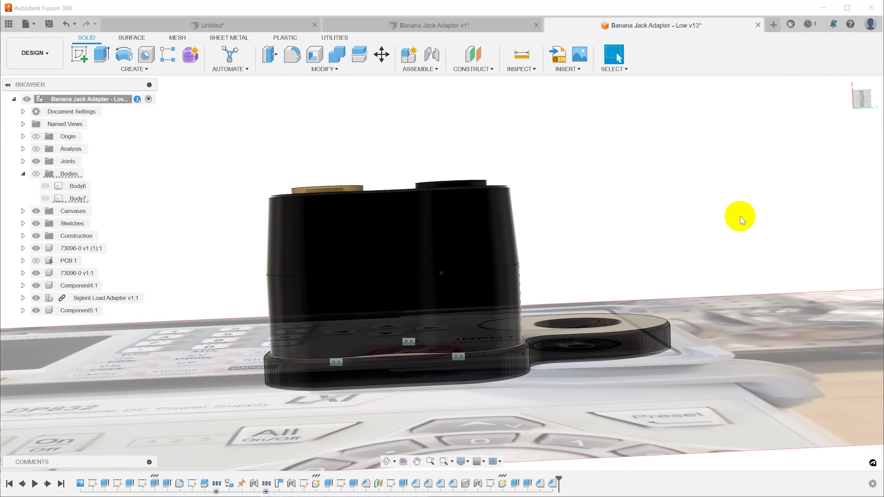
middle_click_drag(740, 220, 682, 202, "shift")
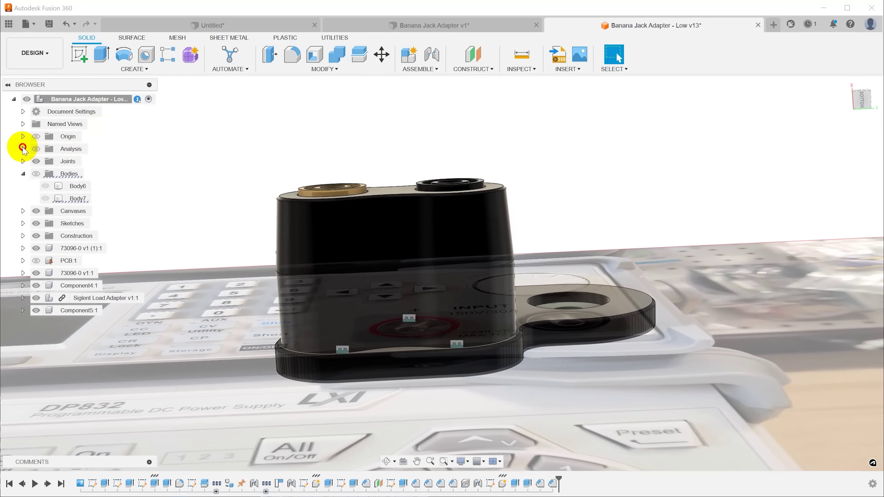
Turn on the Section1 analysis and examine the cross-section of the jacks seated in the housing and against the board
left_click(23, 148)
left_click(45, 161)
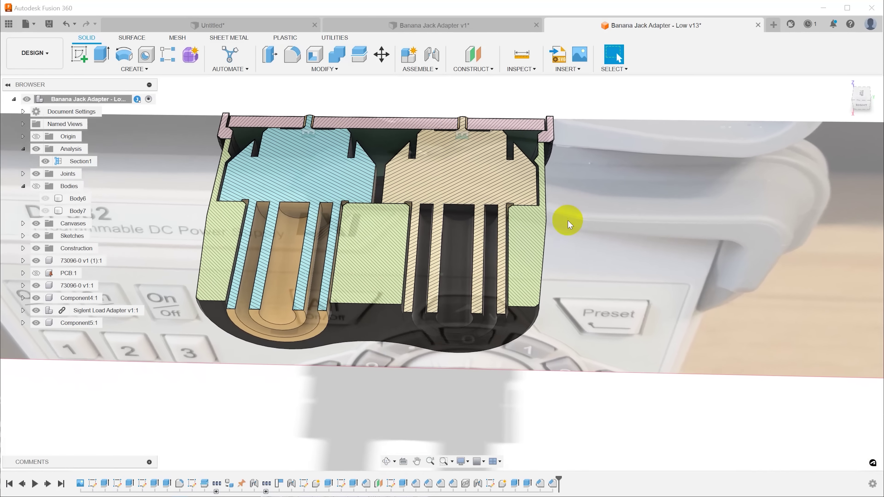
scroll(524, 336, "up", 5)
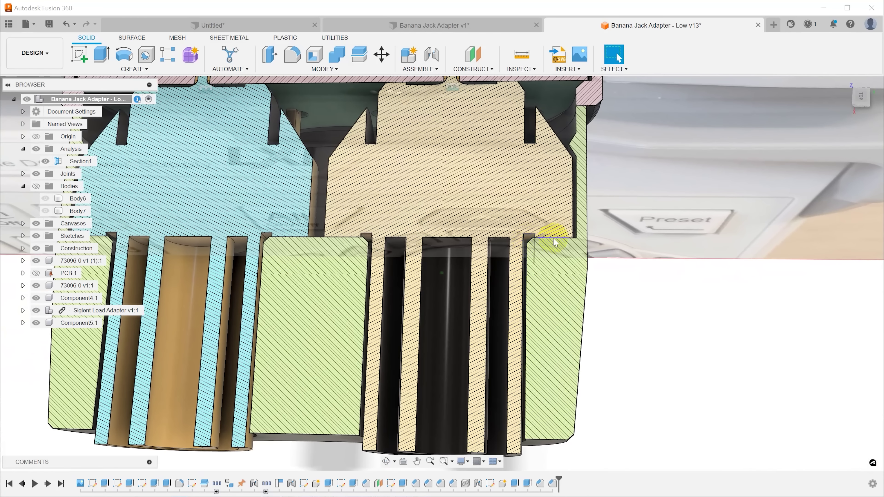
middle_click_drag(555, 242, 621, 355, "shift")
scroll(558, 310, "down", 5)
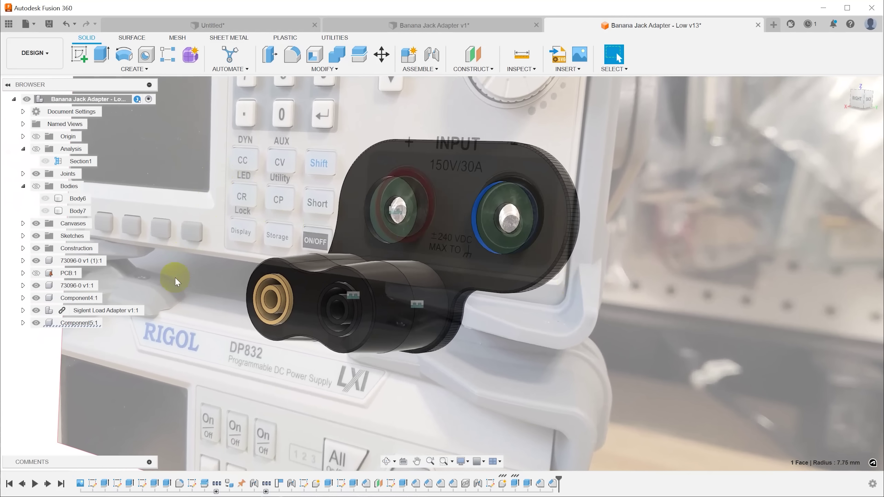
Examine the complete adapter with its housing and cover plate over the load's input terminals from several angles
left_click(312, 311)
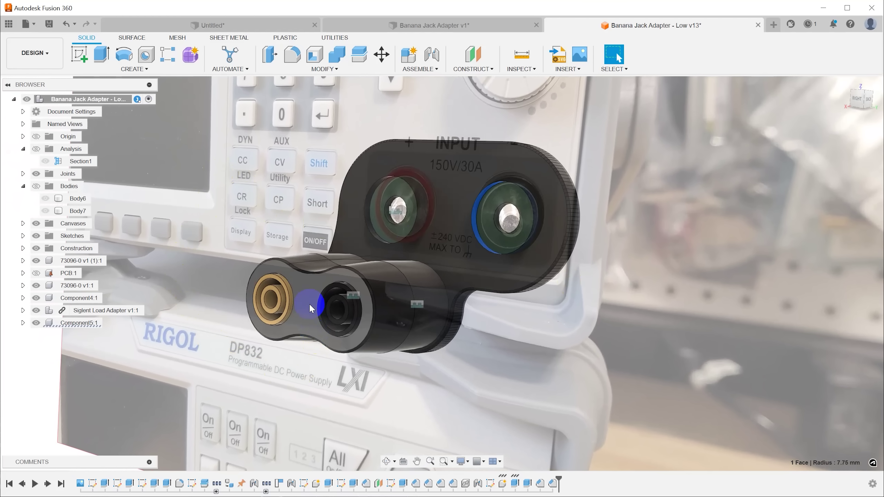
left_click(440, 170)
middle_click_drag(456, 194, 432, 217, "shift")
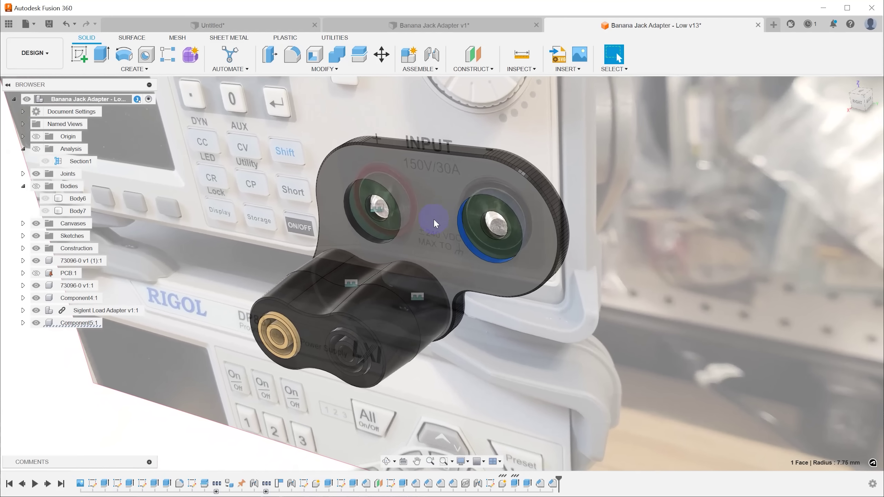
middle_click_drag(434, 220, 310, 323, "shift")
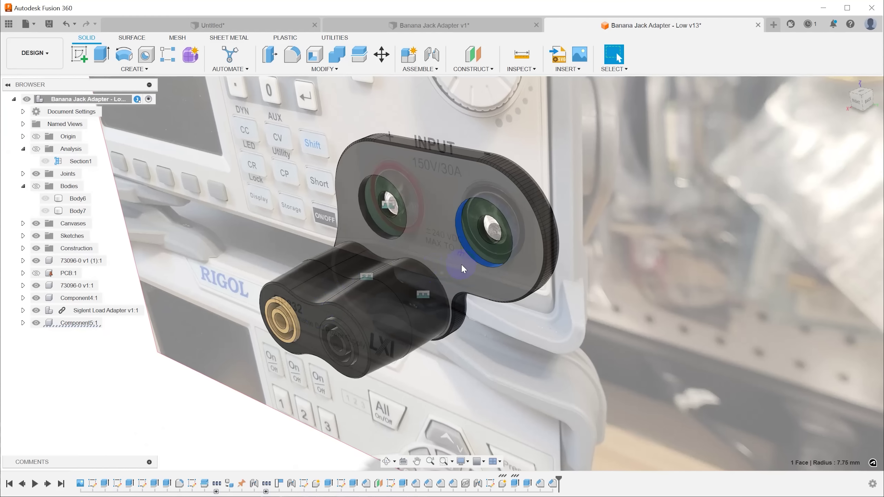
scroll(461, 263, "up", 3)
middle_click_drag(461, 263, 609, 290, "shift")
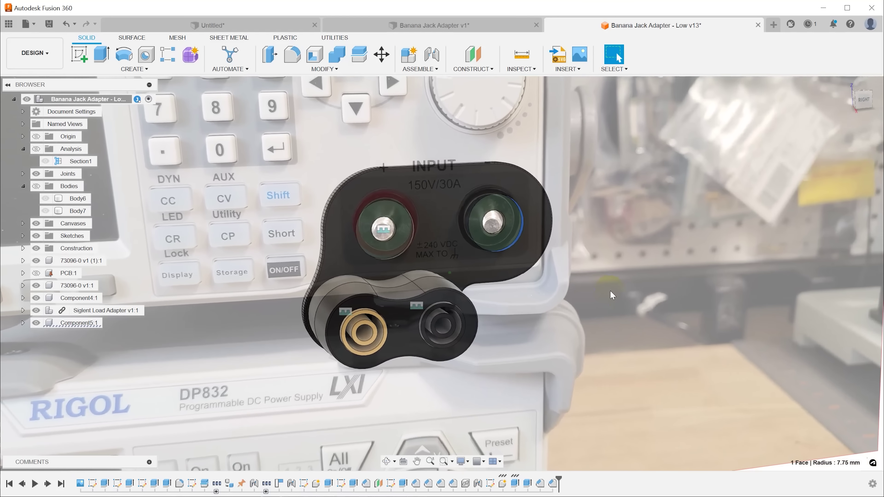